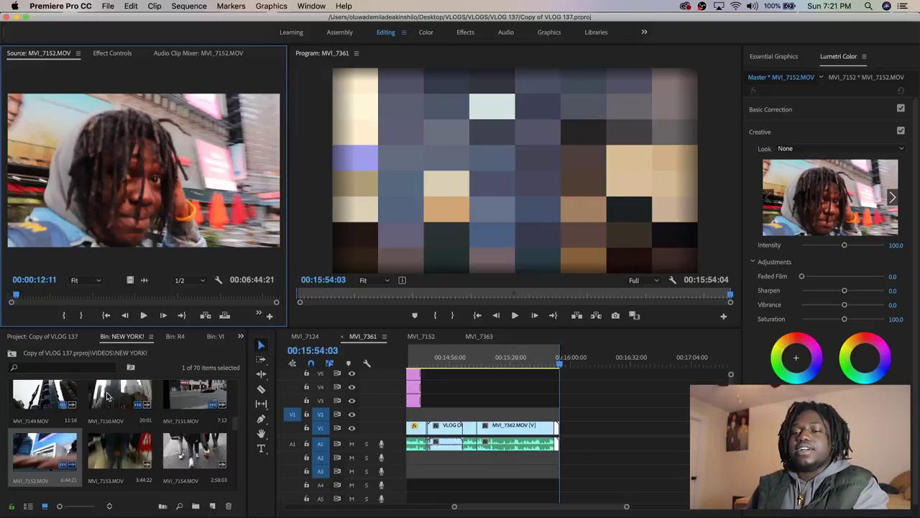
- Browse the Project bin and load clip MVI_7152 into the Source Monitor
scroll(107, 395, "down", 2)
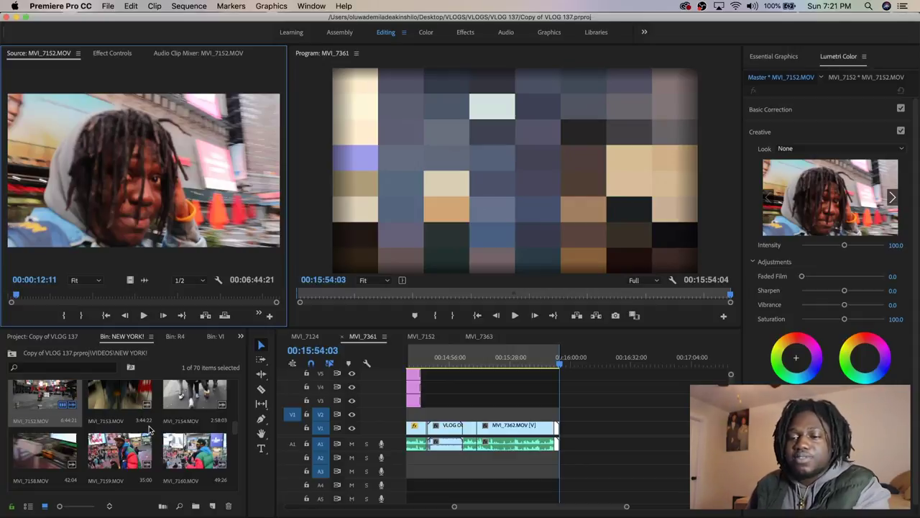
scroll(137, 435, "down", 2)
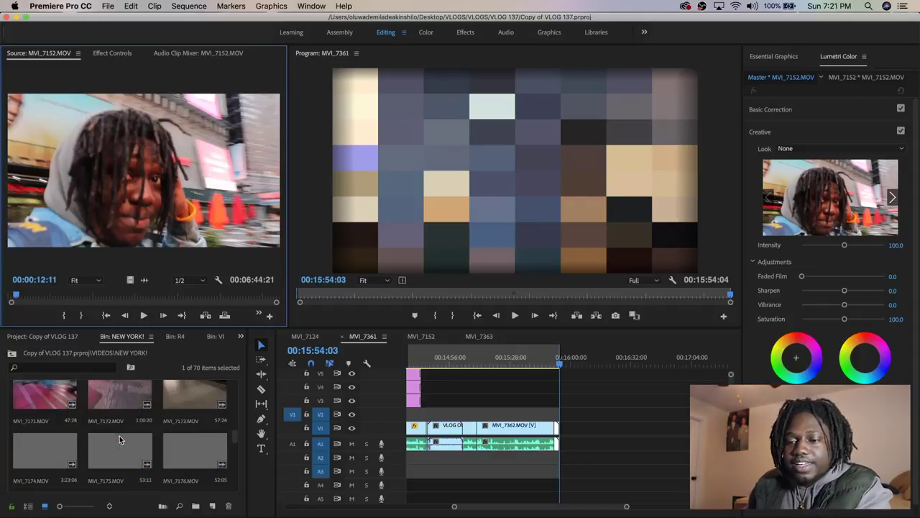
scroll(131, 427, "up", 2)
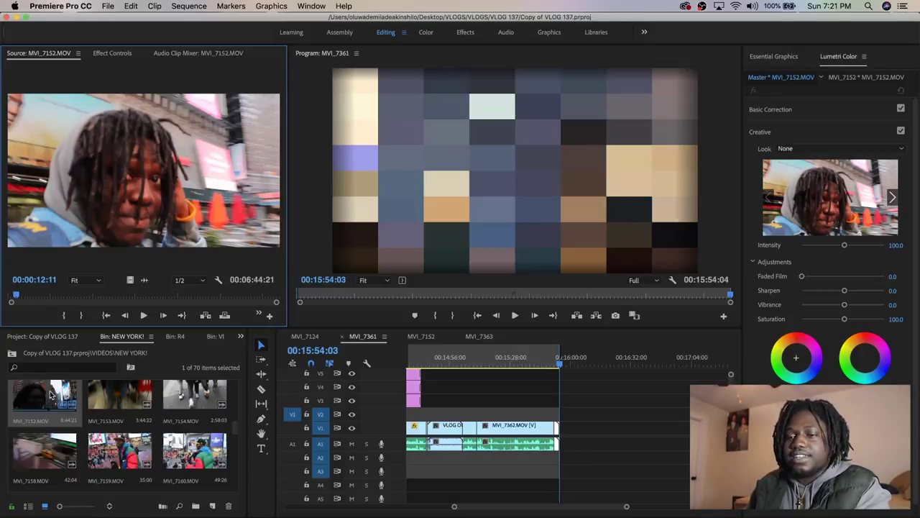
scroll(45, 395, "up", 2)
scroll(44, 394, "up", 2)
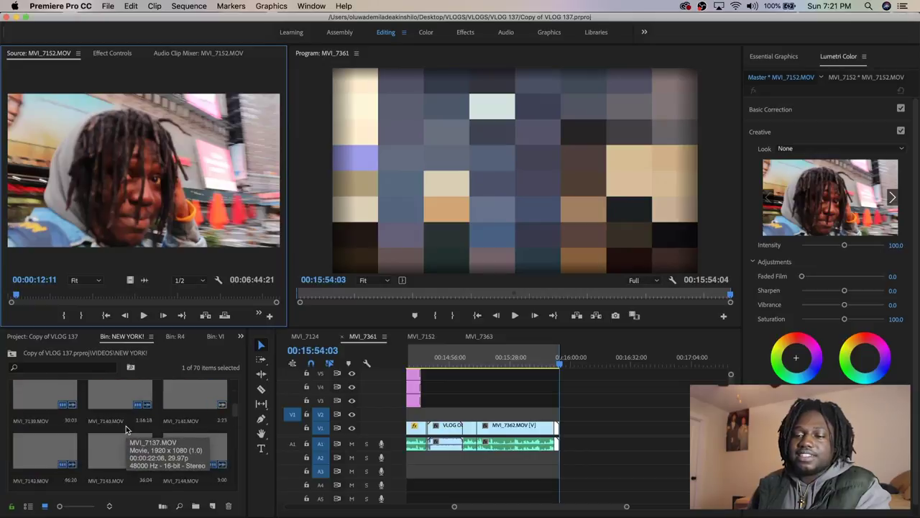
scroll(127, 429, "down", 2)
scroll(127, 430, "down", 7)
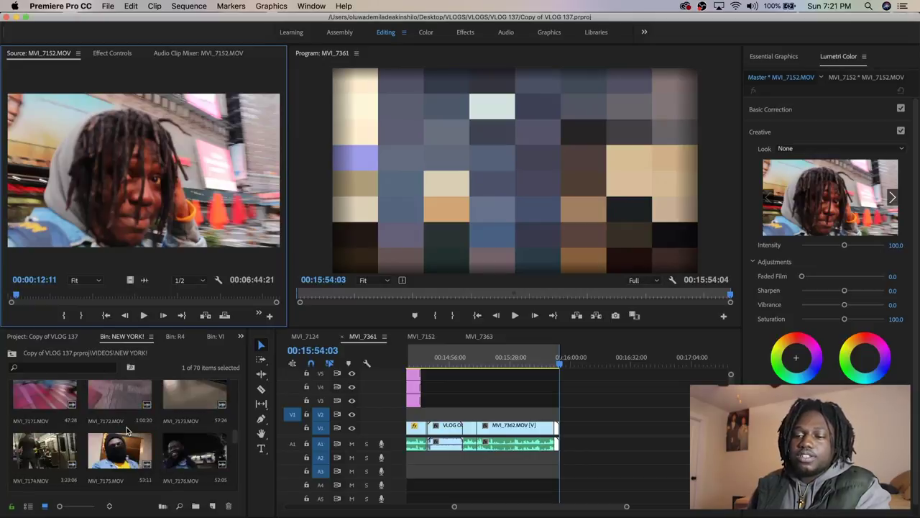
scroll(127, 430, "up", 7)
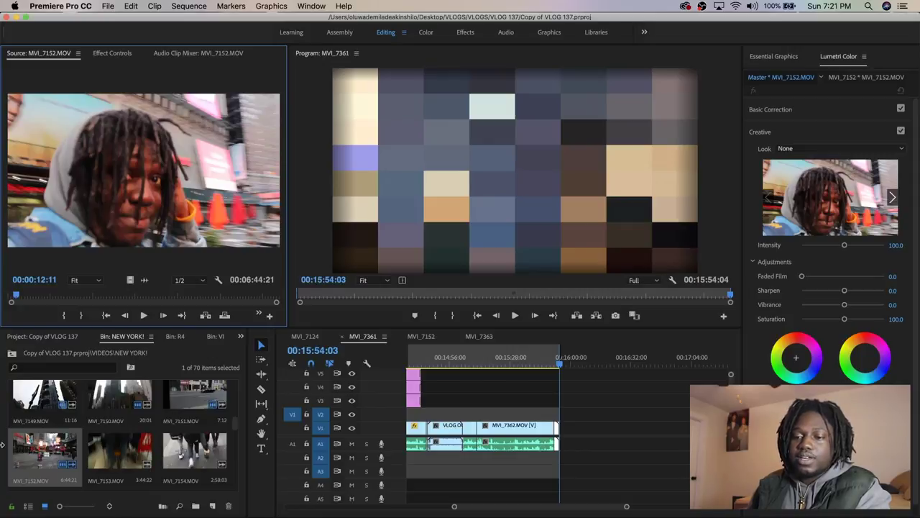
left_click(32, 449)
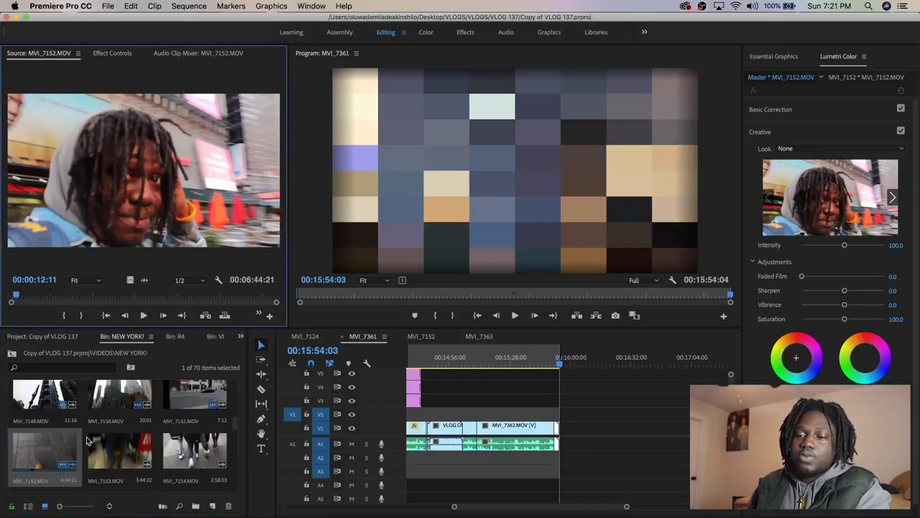
left_click(100, 442)
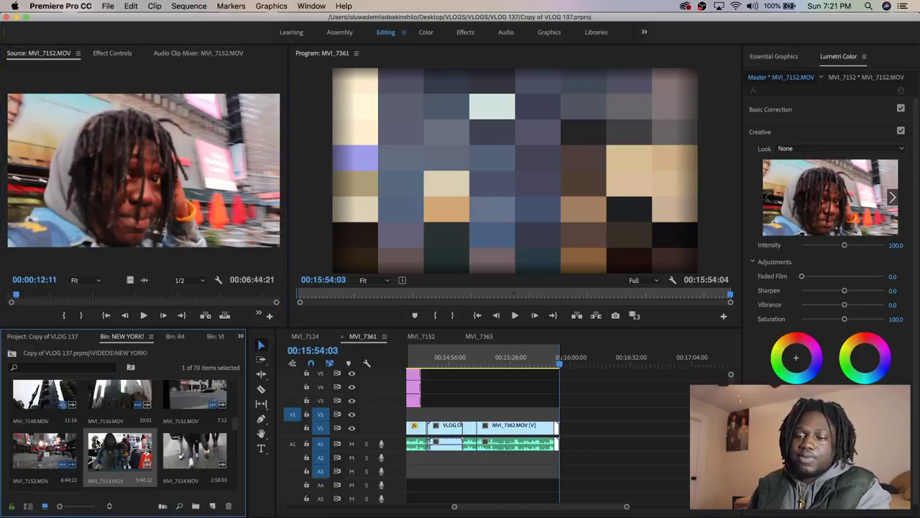
double_click(63, 453)
double_click(54, 451)
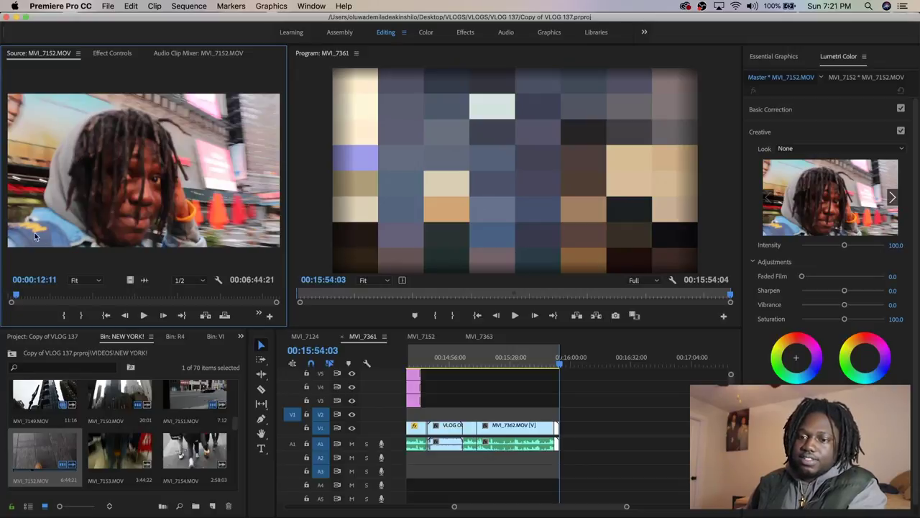
- Preview clips MVI_7153 through MVI_7128 in turn, ending with MVI_7129 loaded
double_click(126, 446)
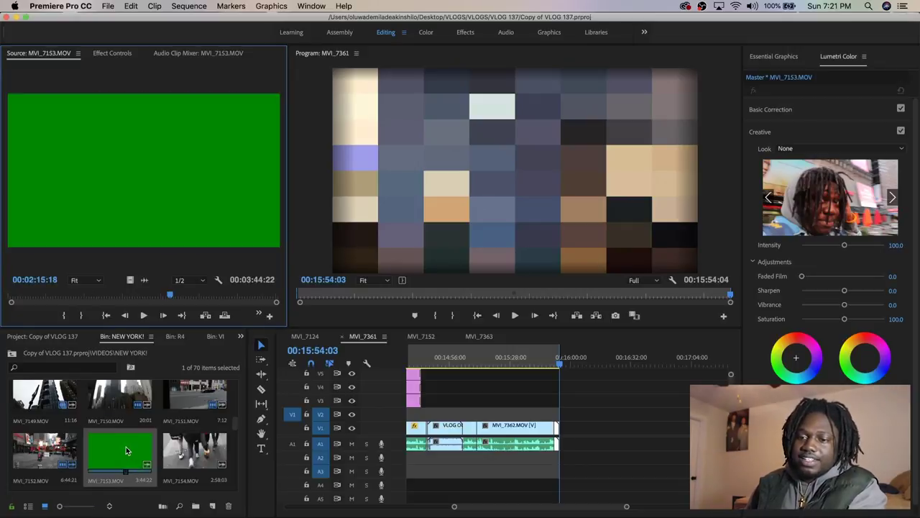
double_click(208, 453)
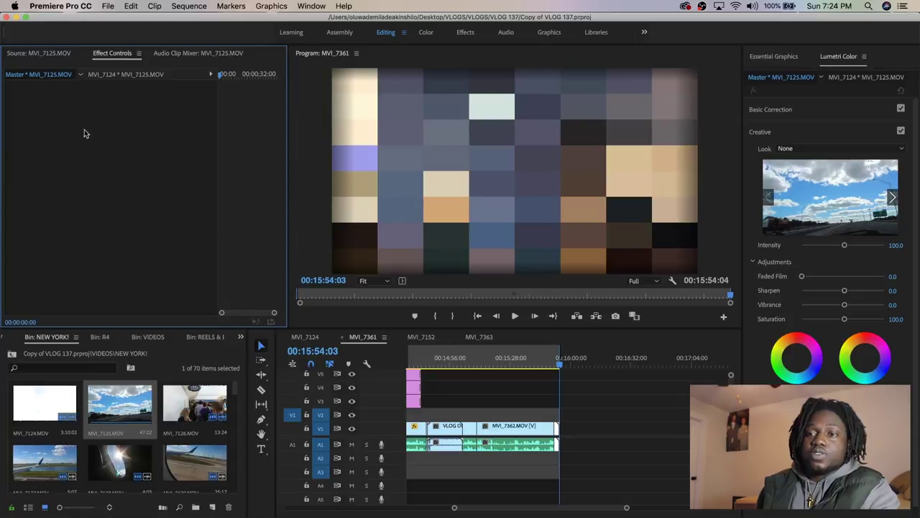
double_click(208, 399)
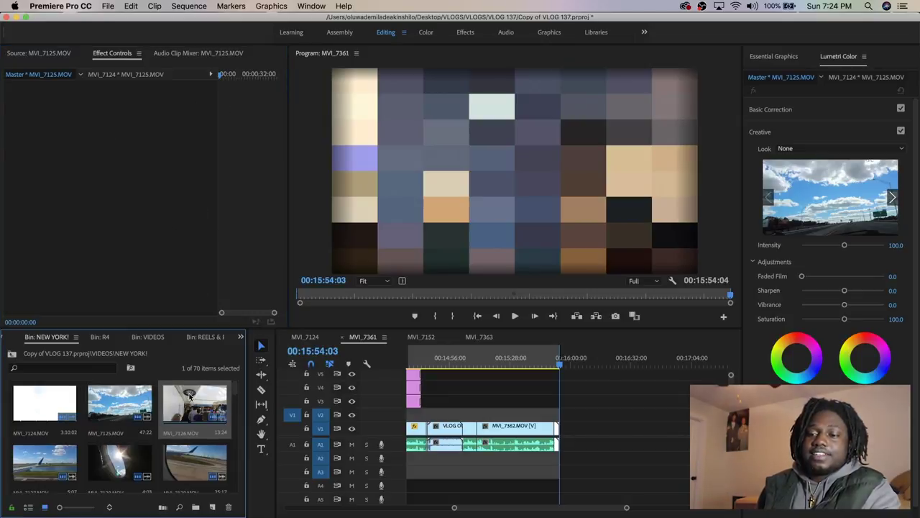
double_click(119, 393)
double_click(36, 408)
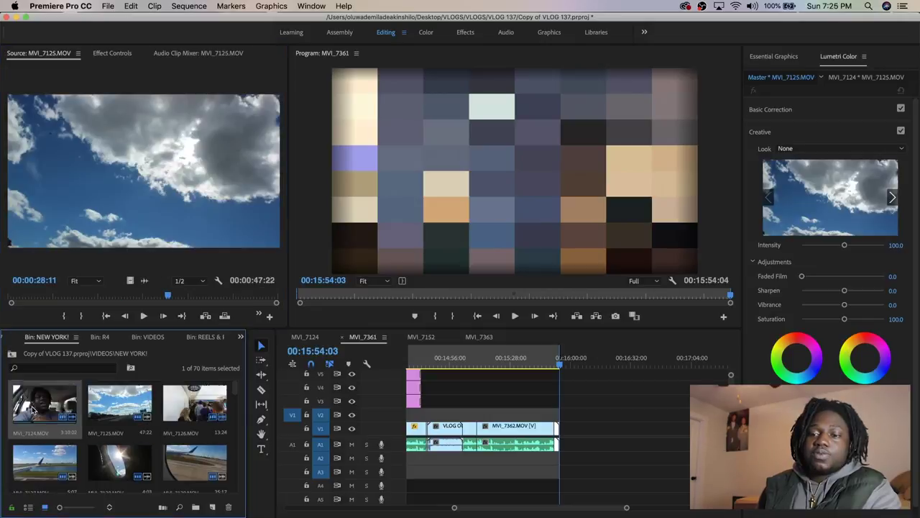
double_click(70, 471)
double_click(119, 461)
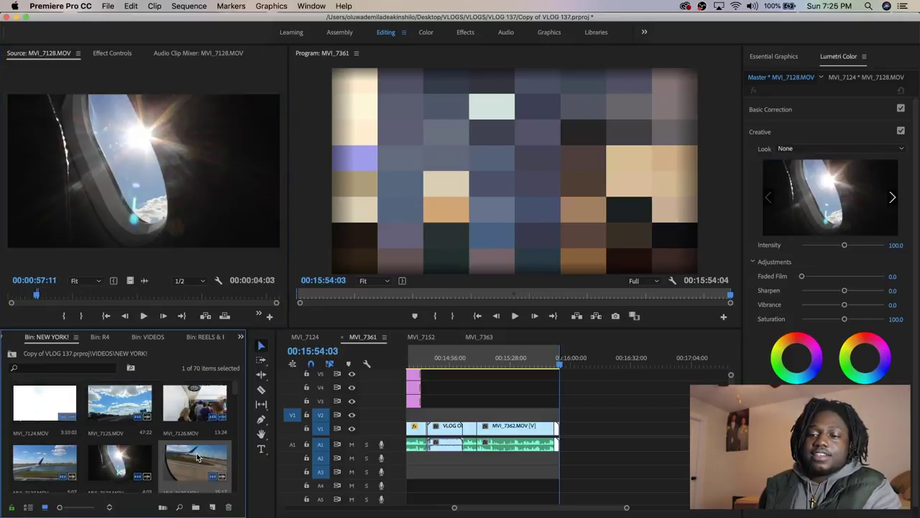
double_click(195, 462)
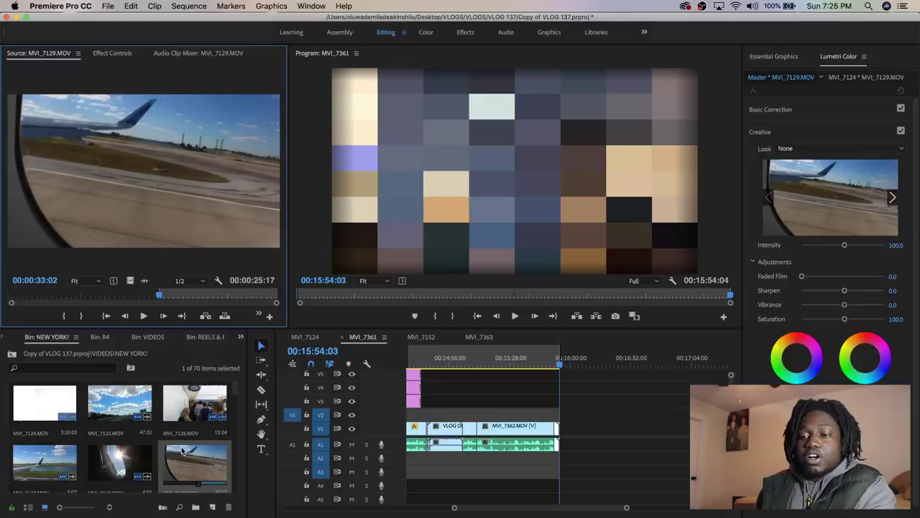
left_click(176, 464)
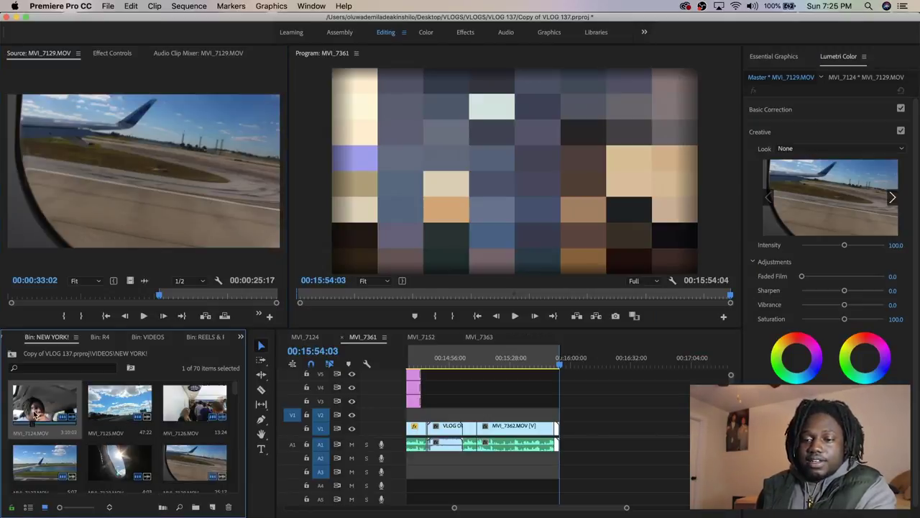
- Create an MVI_7129 sequence from the takeoff clip, then zoom and play its timeline
right_click(182, 460)
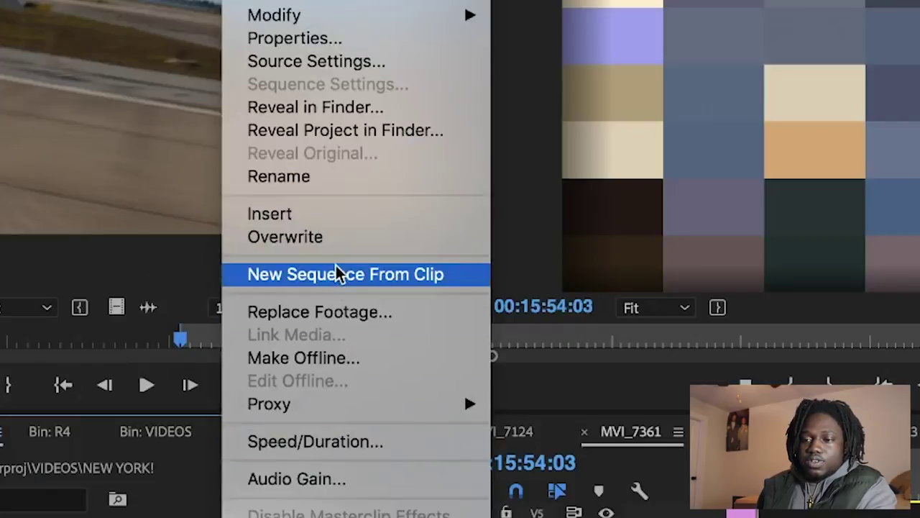
left_click(348, 272)
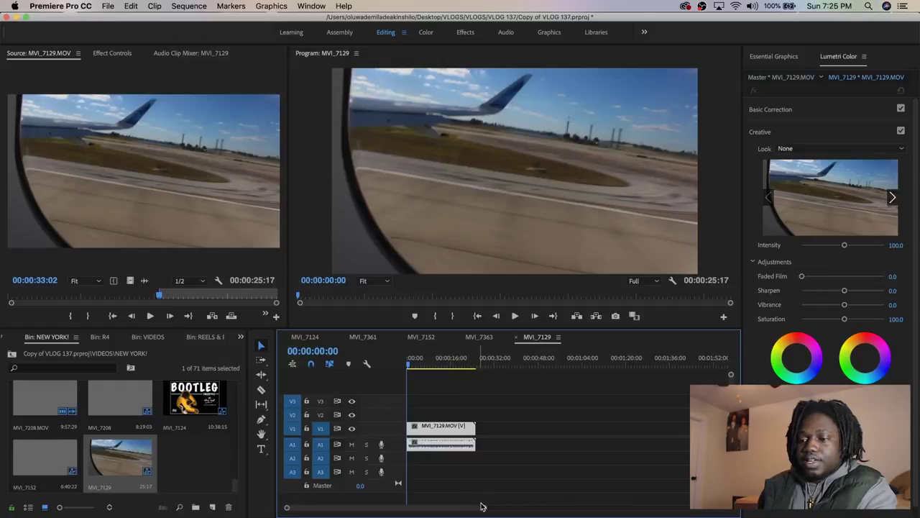
left_click_drag(486, 509, 381, 508)
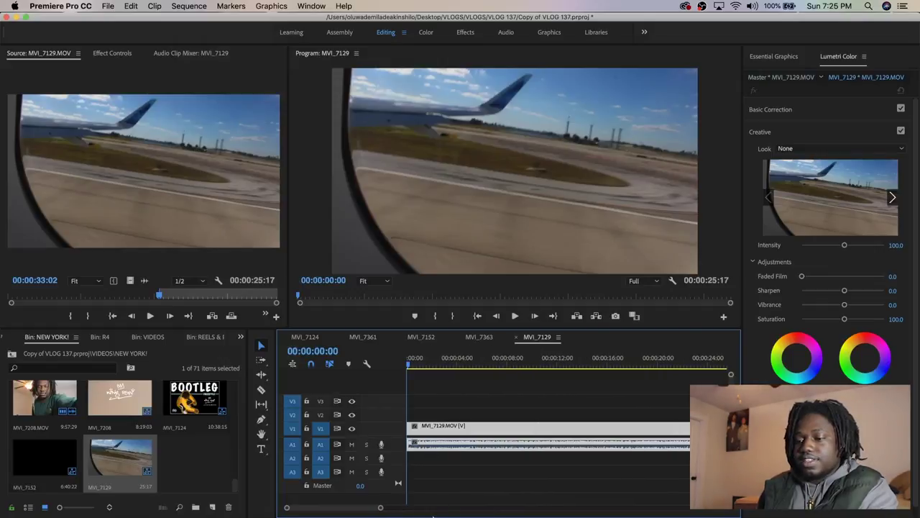
key("space")
left_click_drag(464, 366, 407, 367)
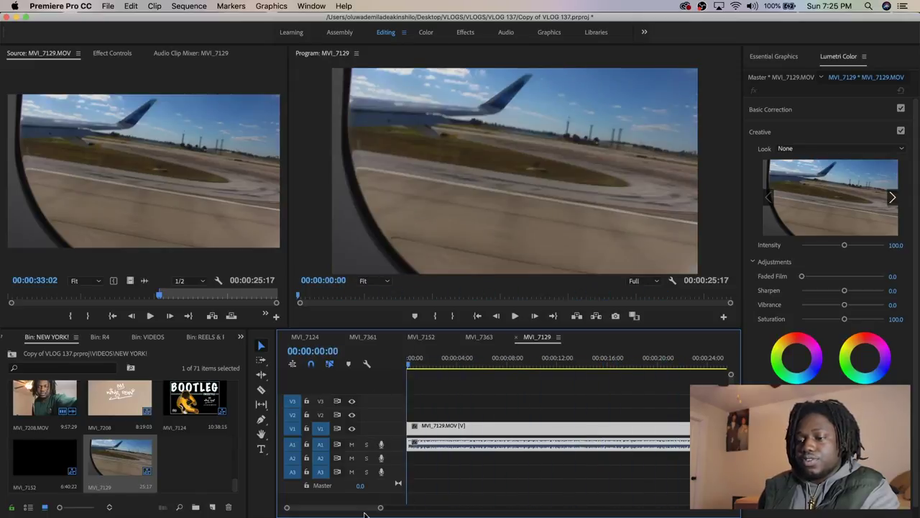
left_click_drag(381, 508, 340, 508)
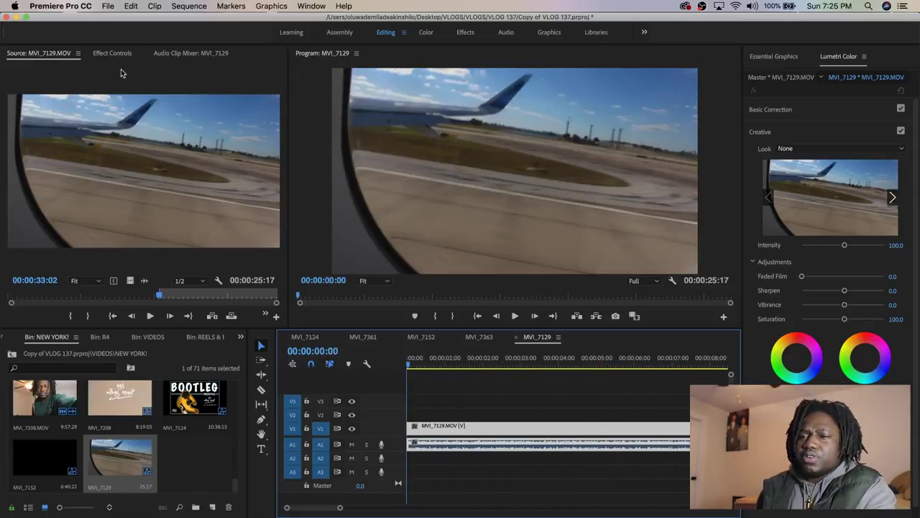
- Show Effect Controls for MVI_7129 and scroll through Motion, Opacity, Time Remapping and Volume
left_click(108, 53)
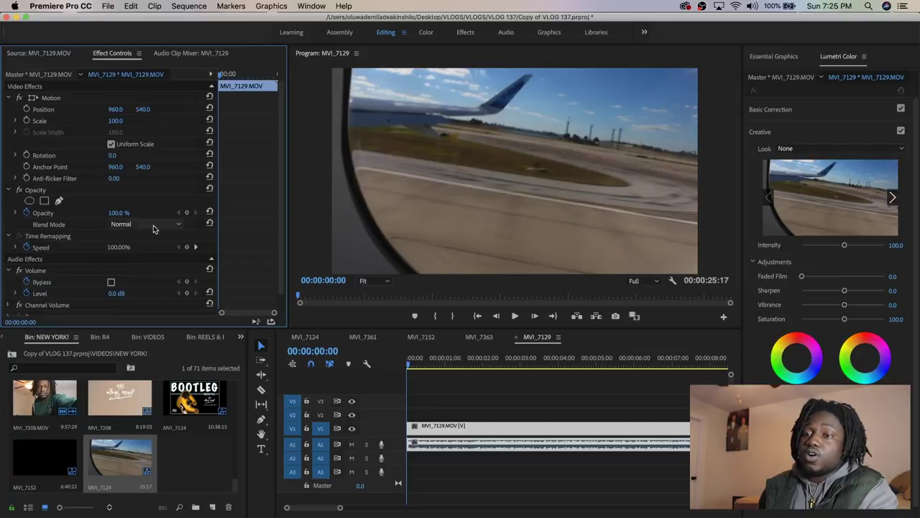
scroll(243, 306, "down", 1)
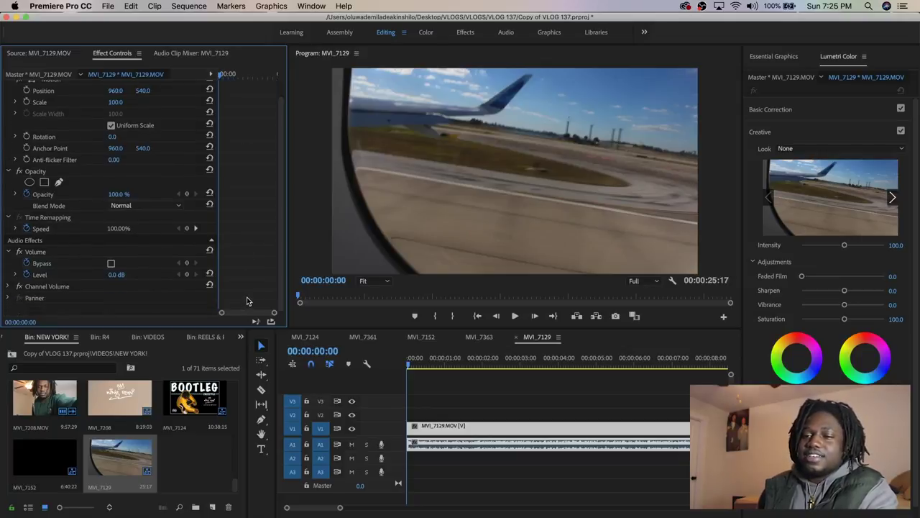
left_click(240, 336)
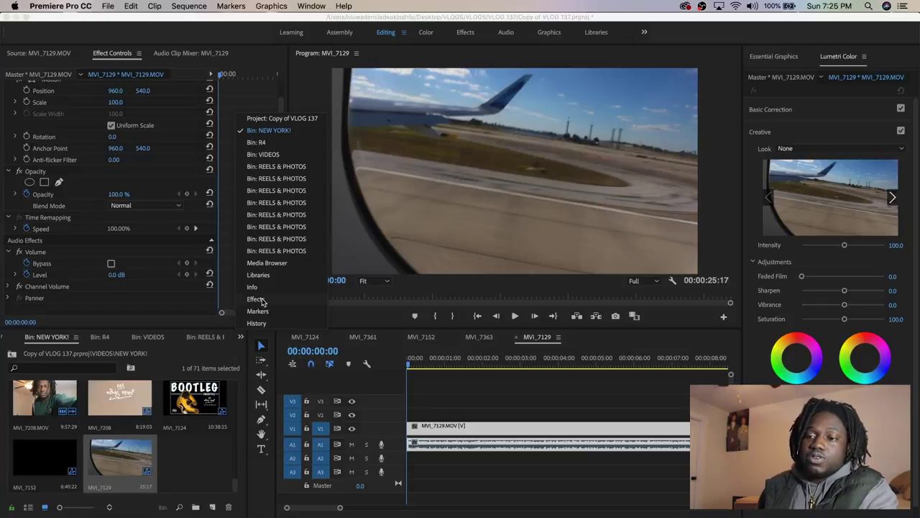
- Switch to the Effects panel and browse the Presets, Lumetri Presets and Audio folders
left_click(241, 338)
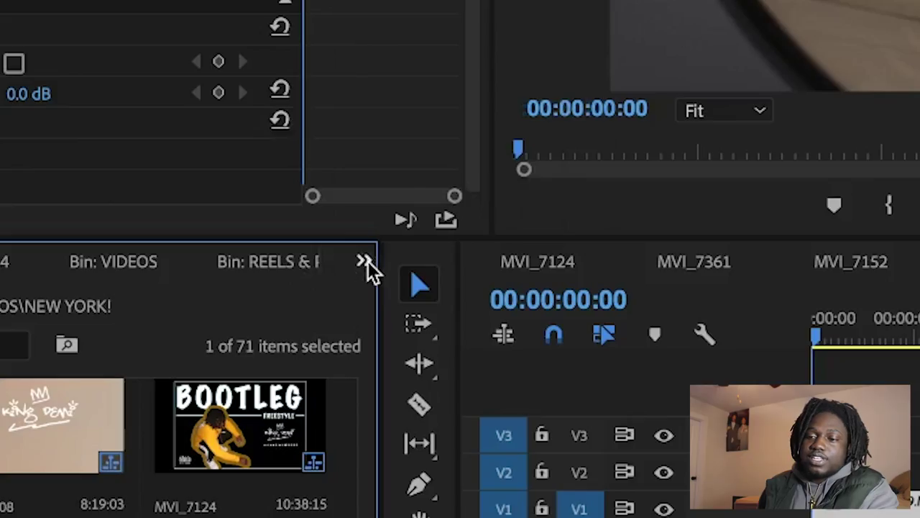
left_click(364, 261)
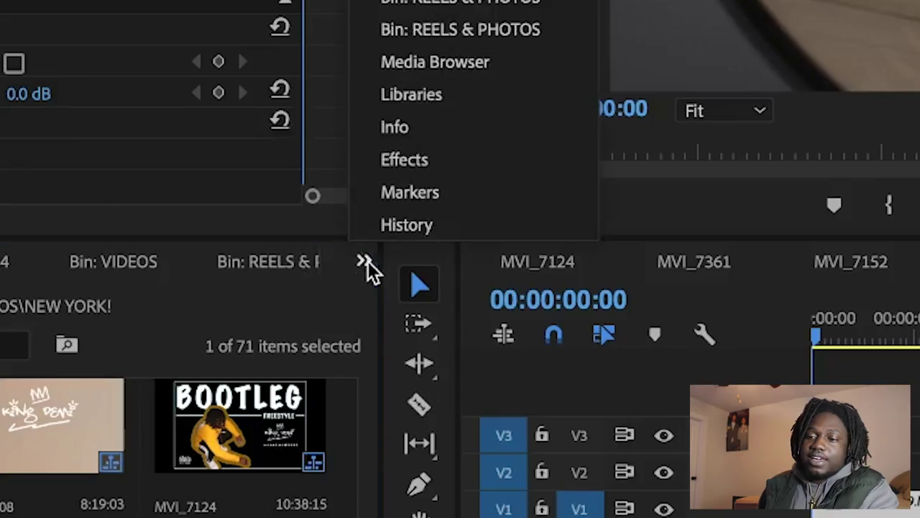
left_click(394, 164)
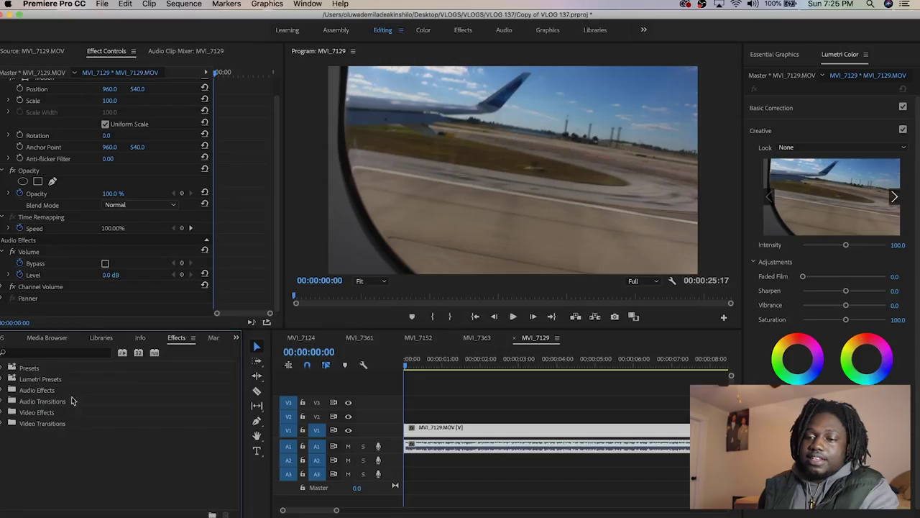
left_click(4, 368)
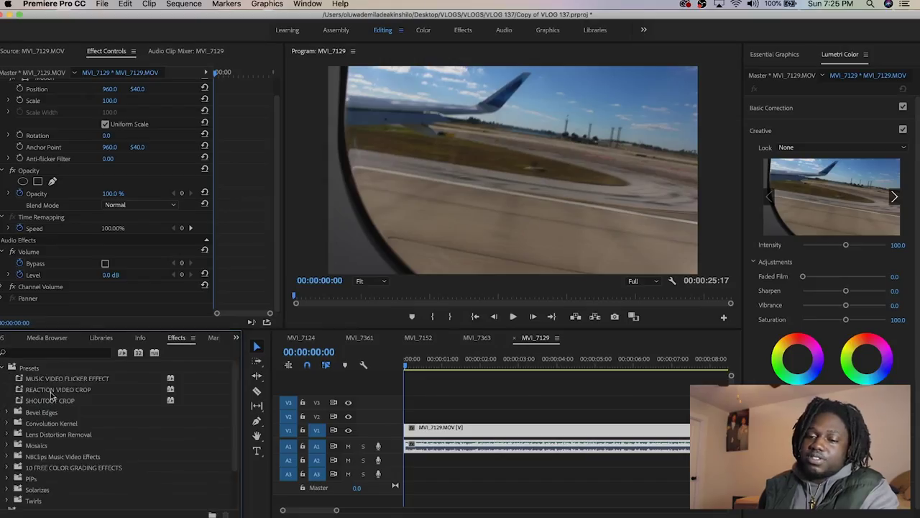
left_click(5, 368)
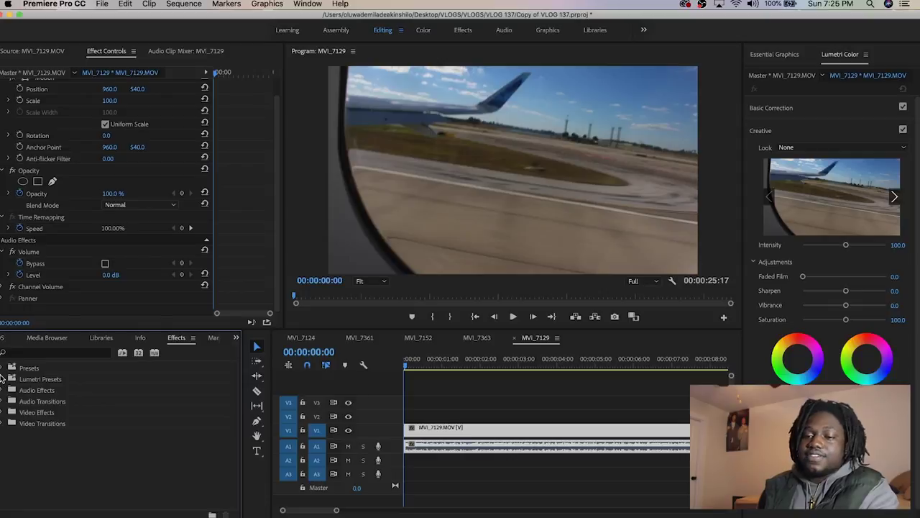
left_click(3, 380)
left_click(3, 380)
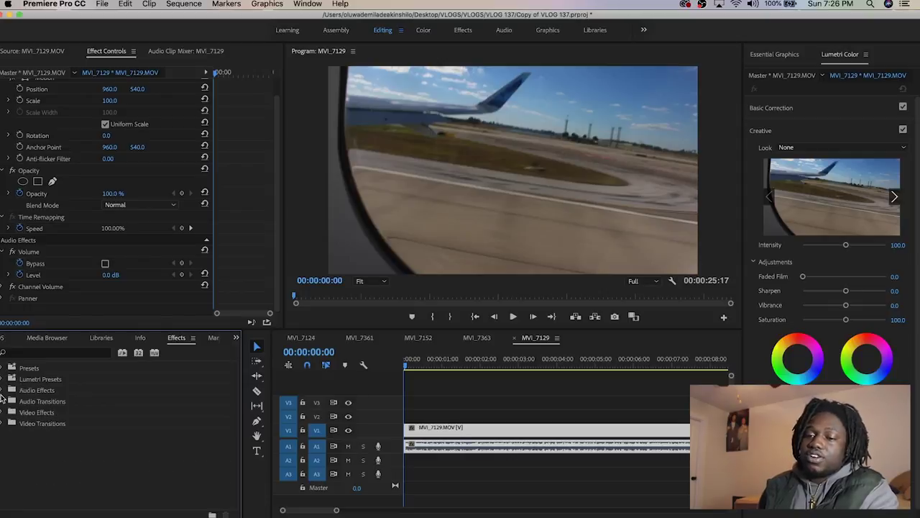
left_click(4, 391)
left_click(4, 391)
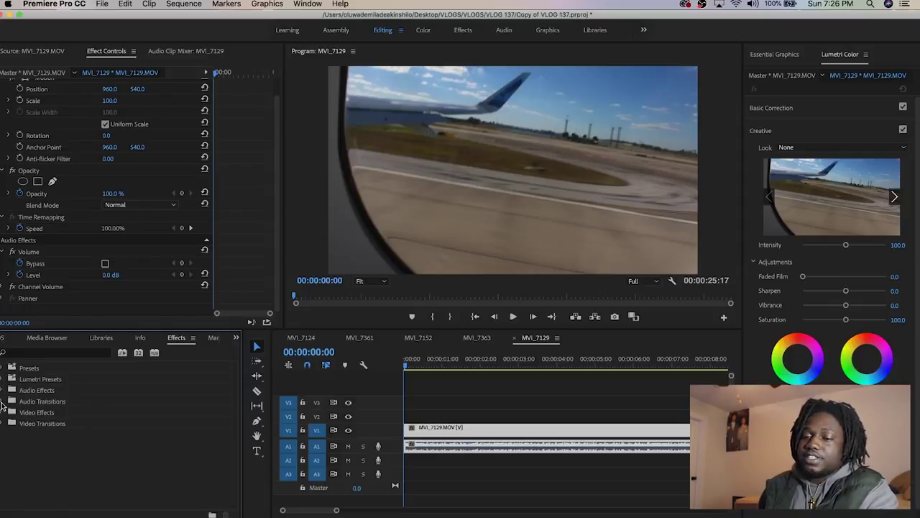
left_click(4, 401)
left_click(3, 401)
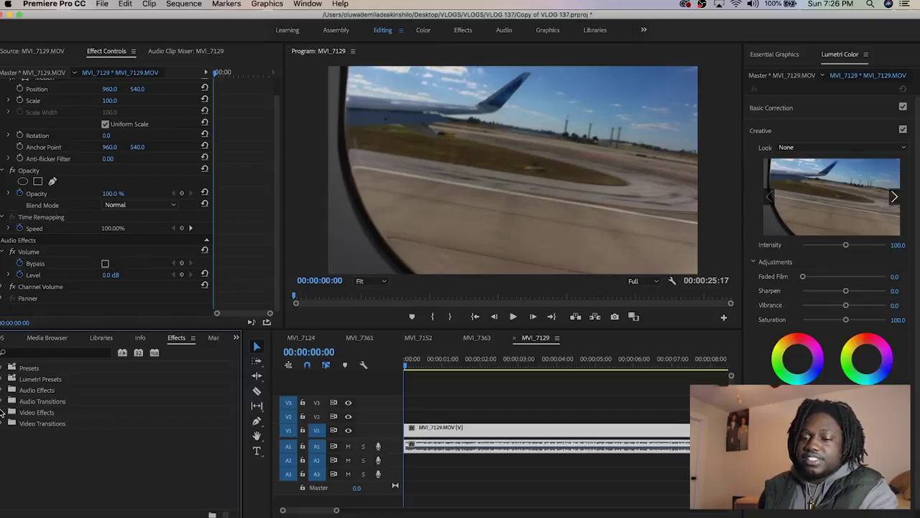
- Browse the Video Effects, Distort and Video Transitions folders, then zoom the timeline
left_click(4, 412)
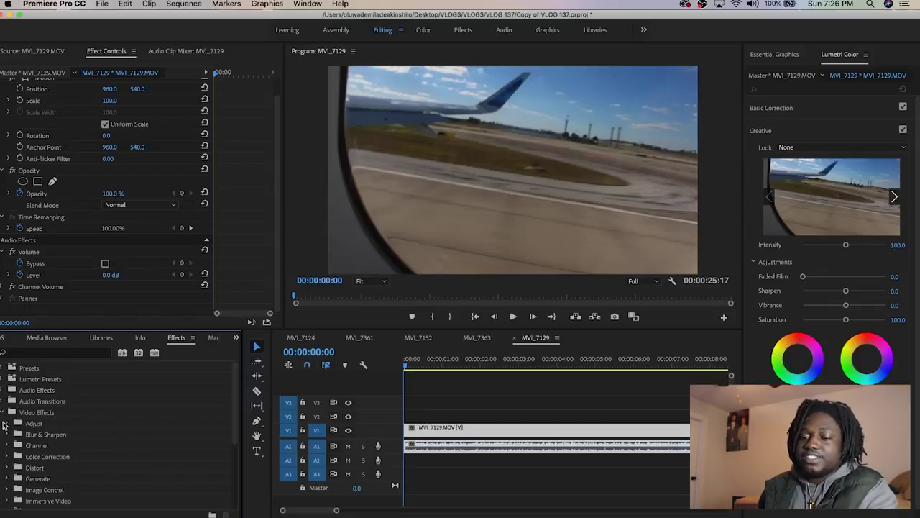
scroll(4, 425, "down", 2)
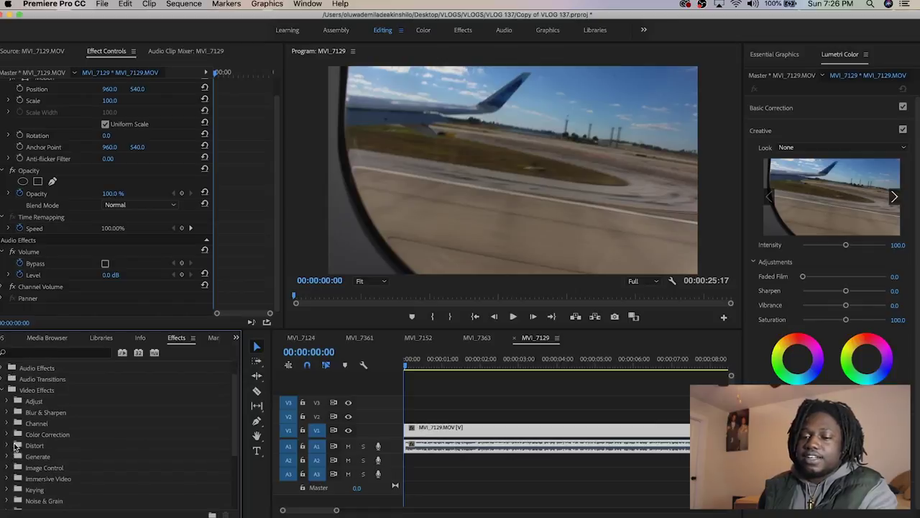
left_click(15, 446)
left_click(16, 445)
left_click(3, 392)
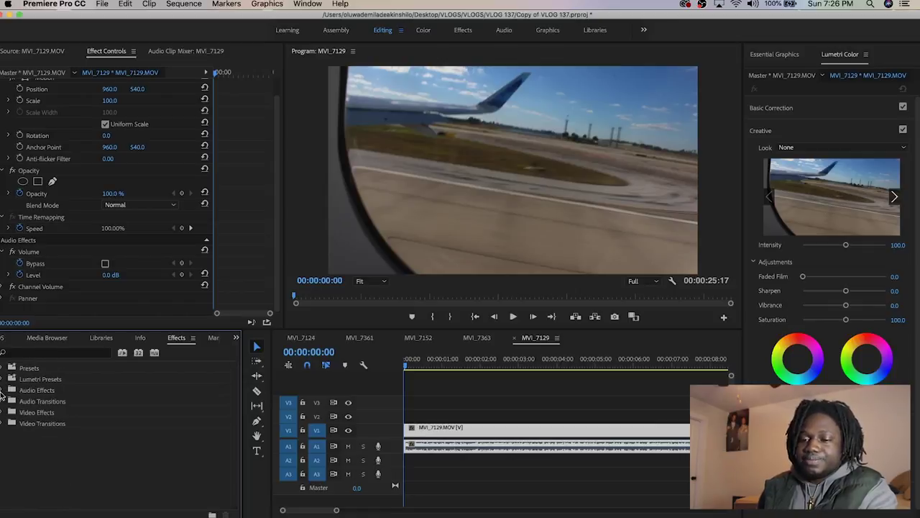
left_click(3, 424)
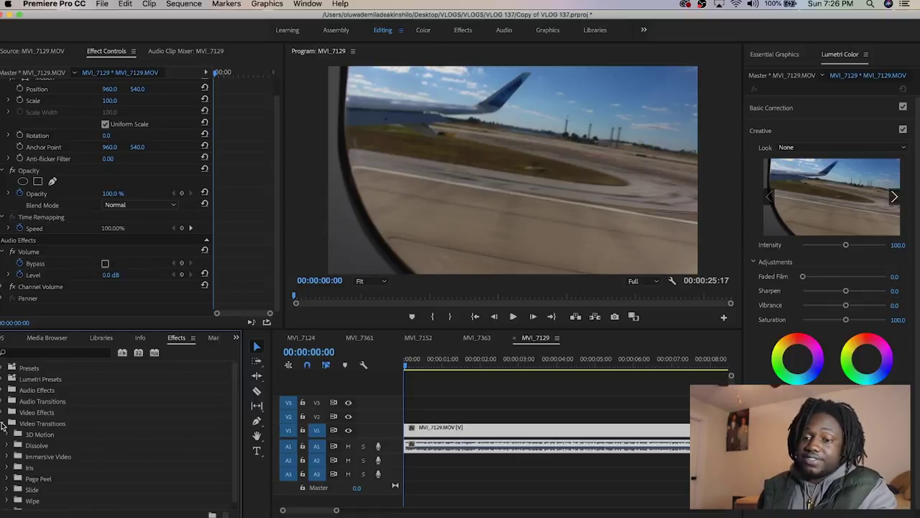
left_click(3, 424)
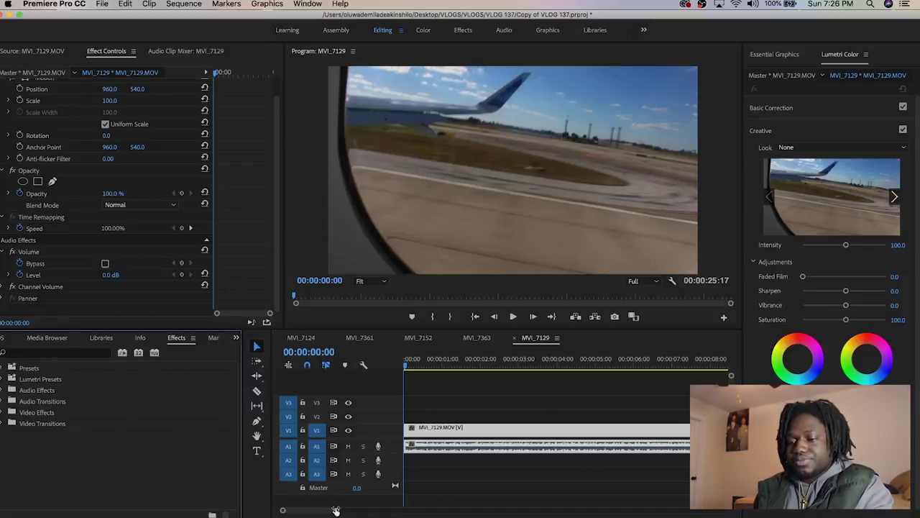
left_click_drag(334, 509, 294, 510)
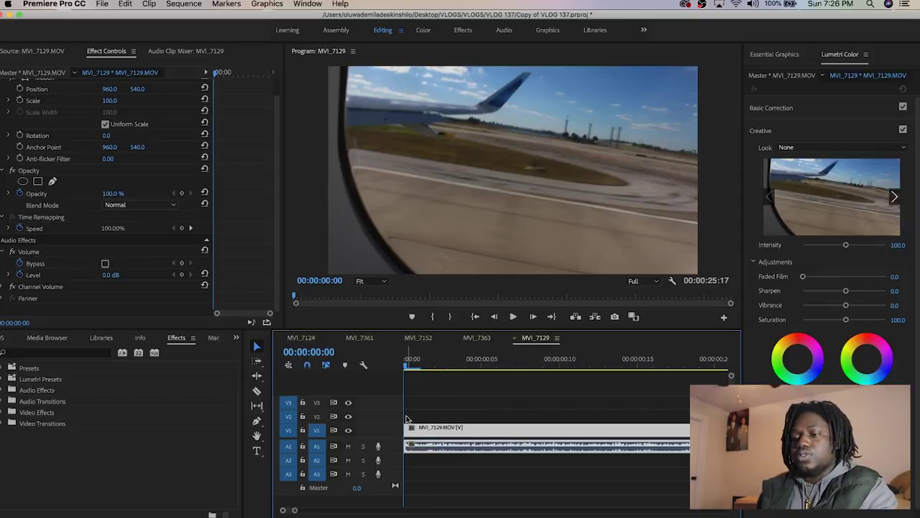
left_click(464, 395)
left_click(440, 450)
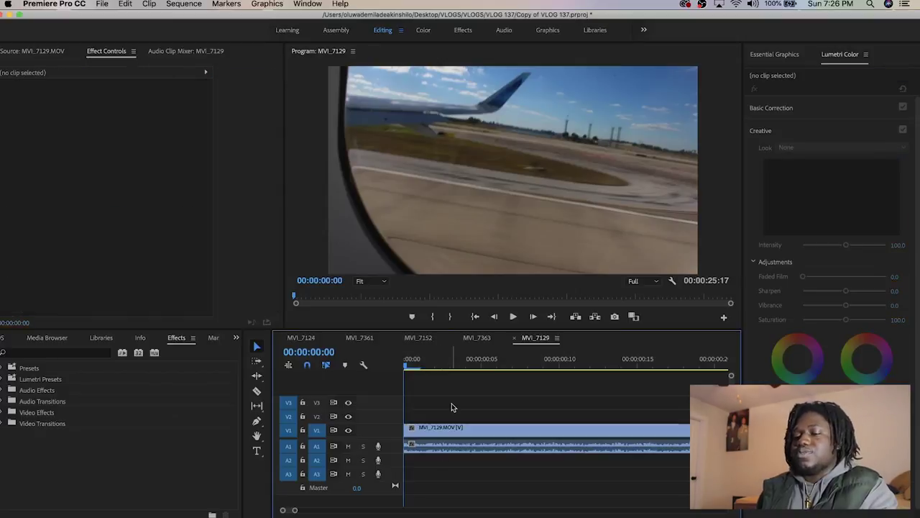
left_click_drag(293, 510, 331, 510)
key("space")
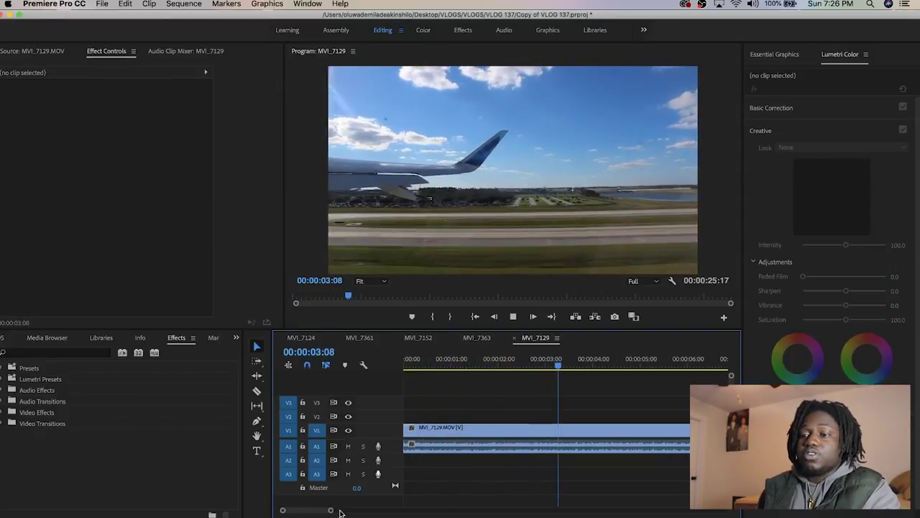
key("space")
left_click_drag(331, 511, 376, 507)
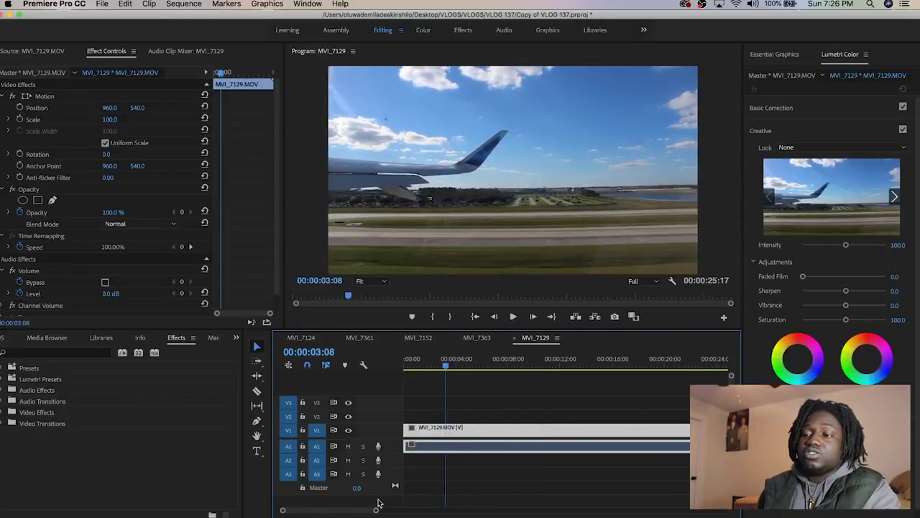
left_click(477, 368)
key("space")
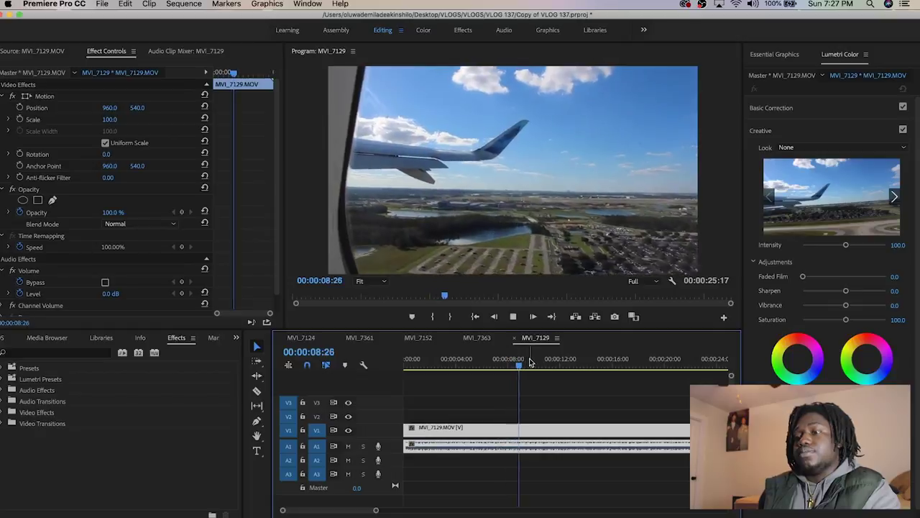
left_click(579, 361)
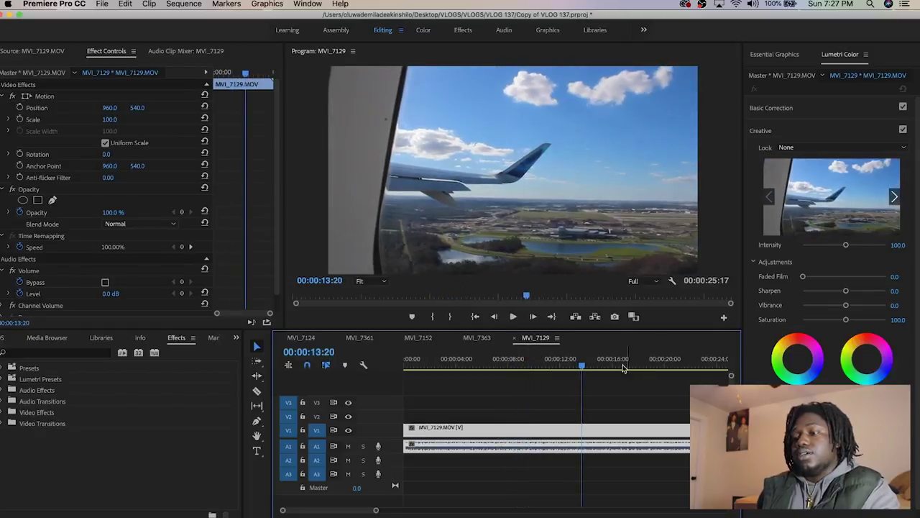
key("Home")
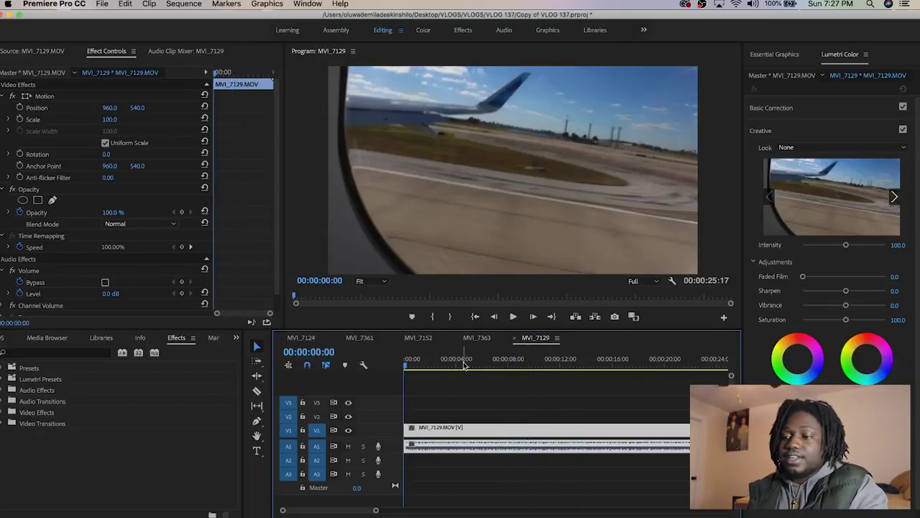
- Split the MVI_7129 clip with Cmd+K at about 14 seconds
left_click_drag(494, 363, 588, 376)
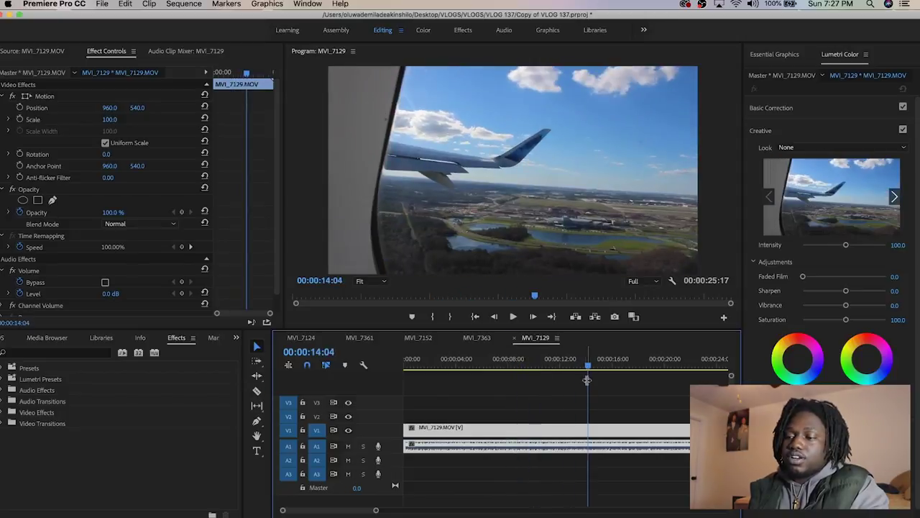
key("cmd+k")
left_click(597, 435)
left_click(540, 363)
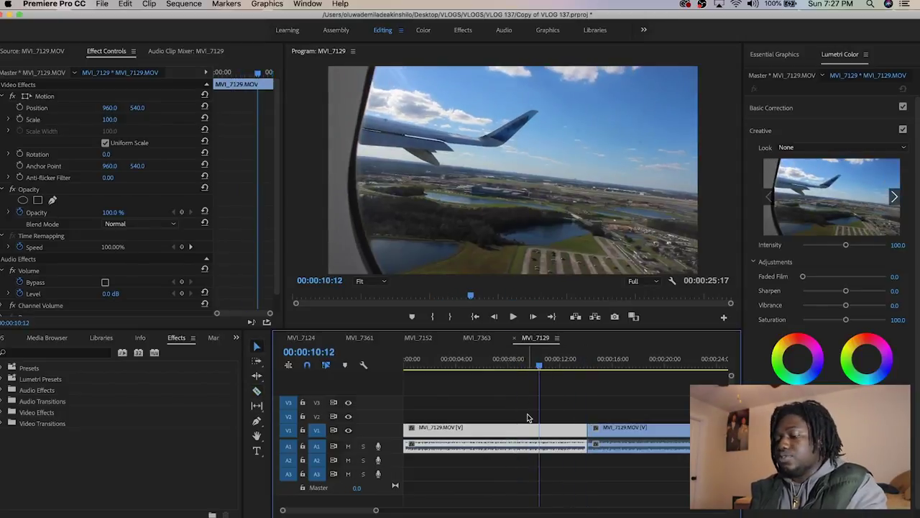
left_click(480, 412)
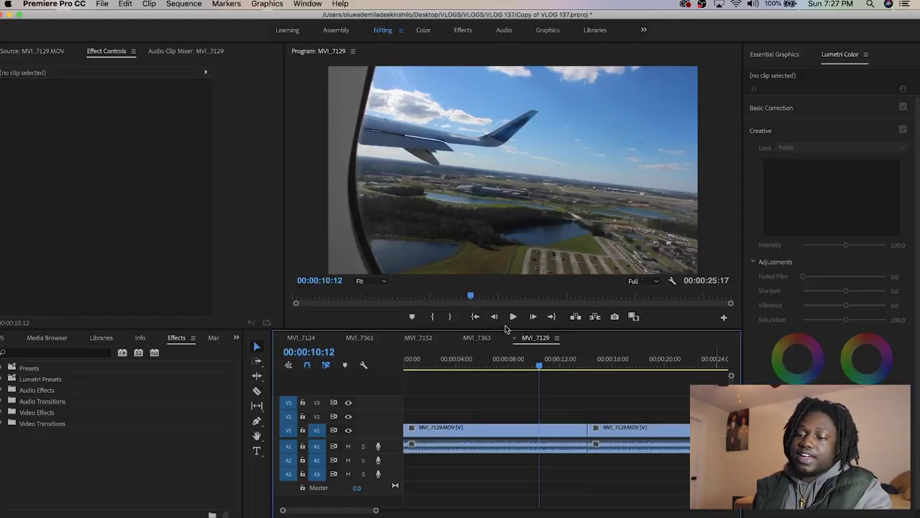
- Delete the first part's A1 audio and play it back from about 4 seconds
left_click(516, 432)
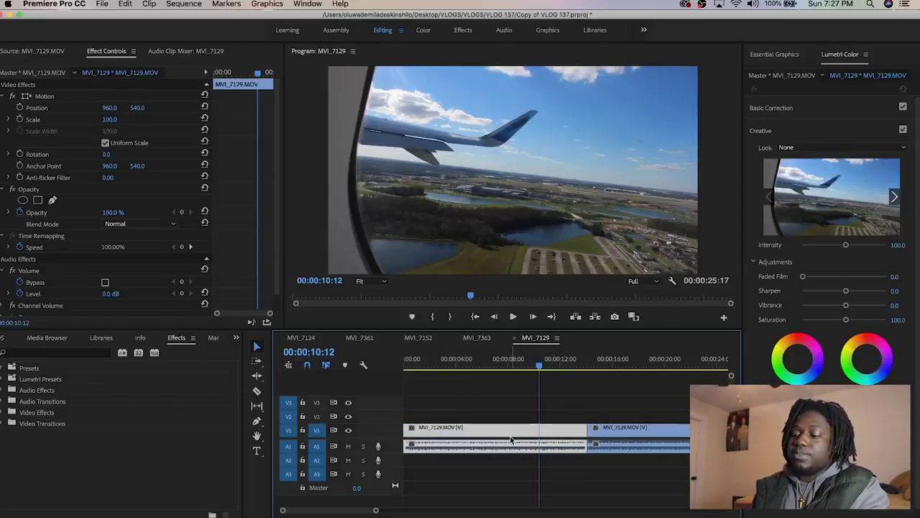
left_click(512, 445, "alt")
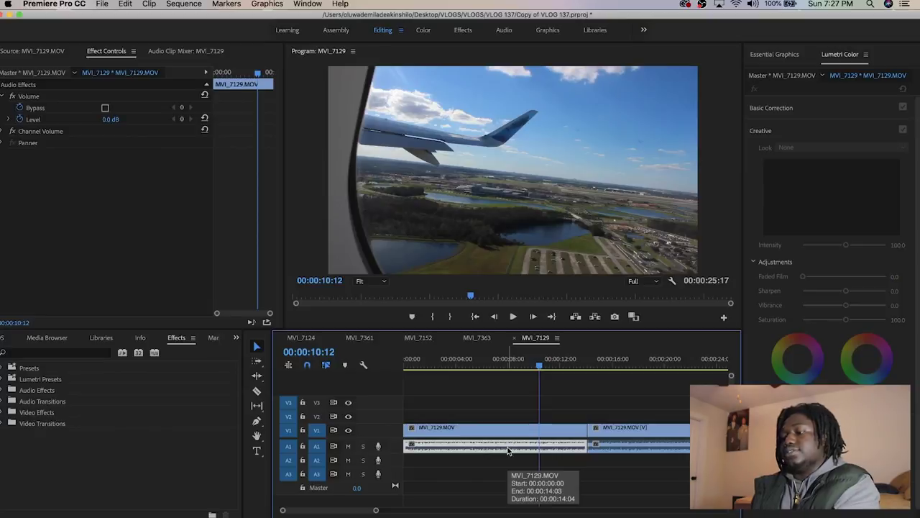
key("Delete")
left_click(447, 430)
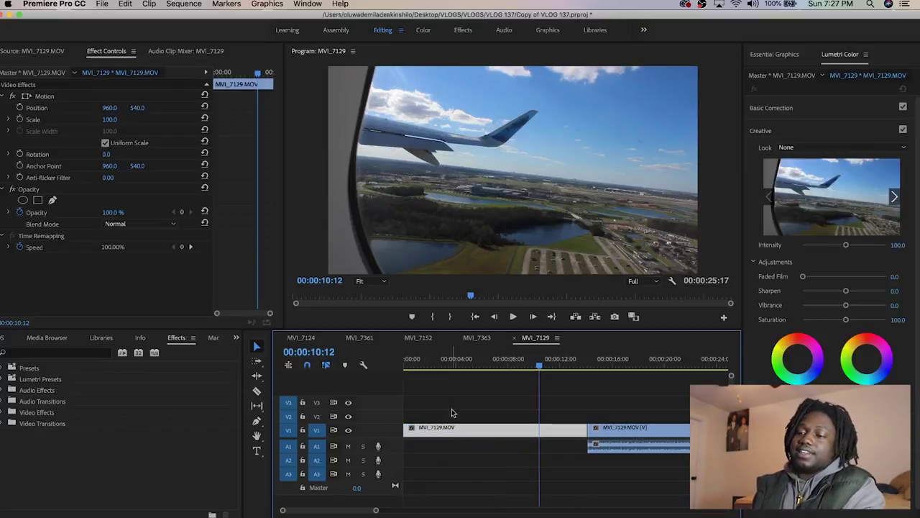
left_click(454, 365)
key("space")
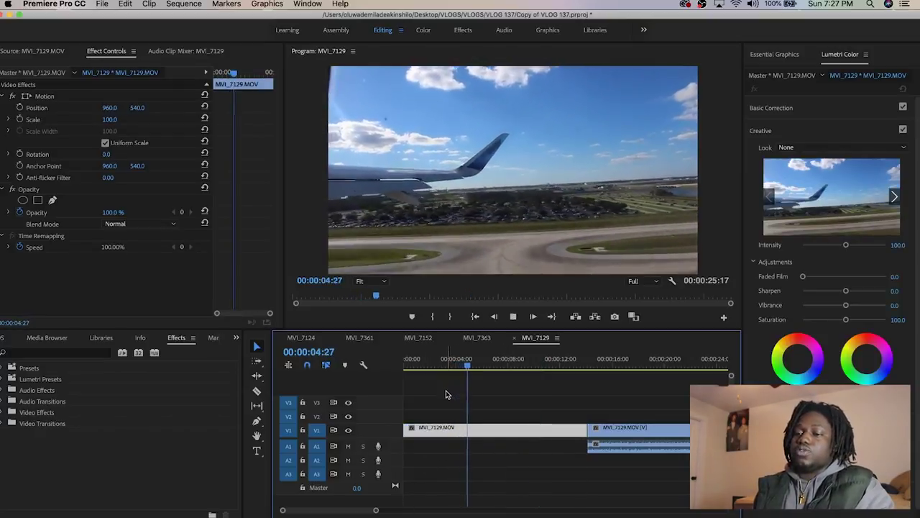
key("space")
left_click(236, 337)
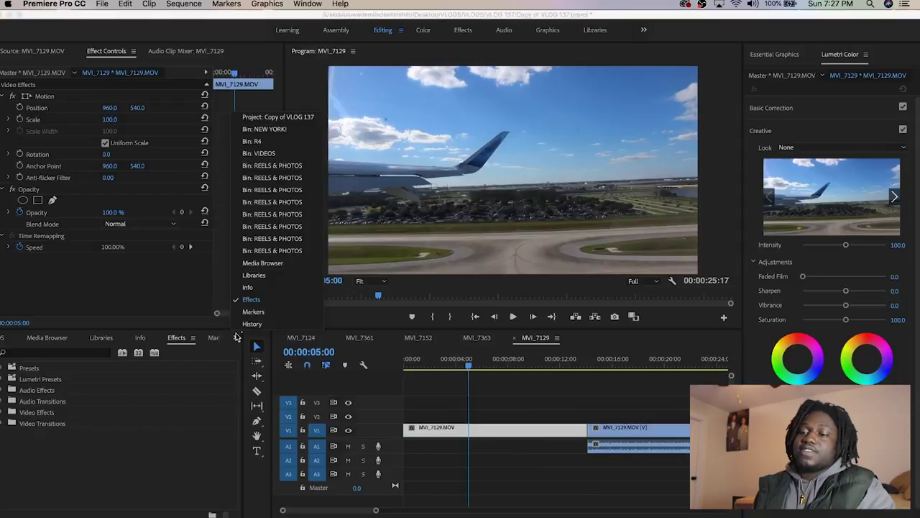
- Load Run_Little_Chicken.mp3 from the REELS & PHOTOS bin into the Source Monitor, play and rewind it
left_click(260, 118)
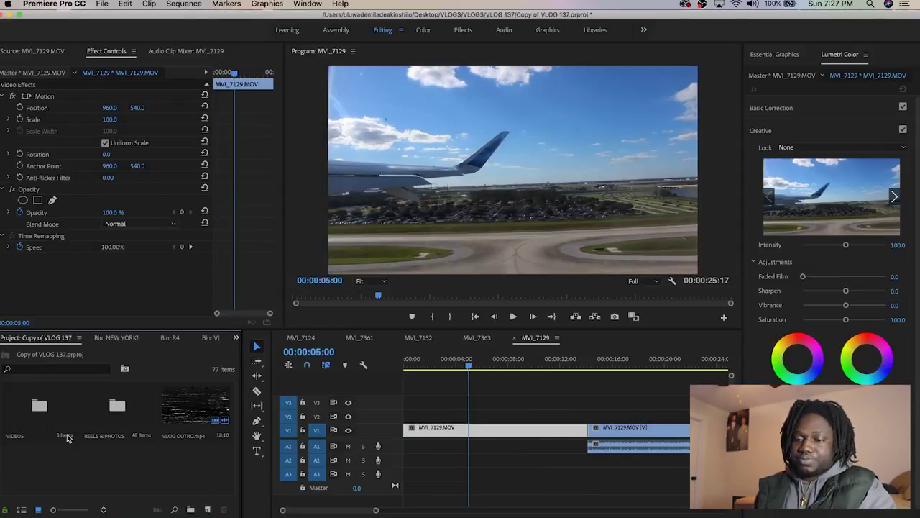
left_click(136, 391)
double_click(129, 406)
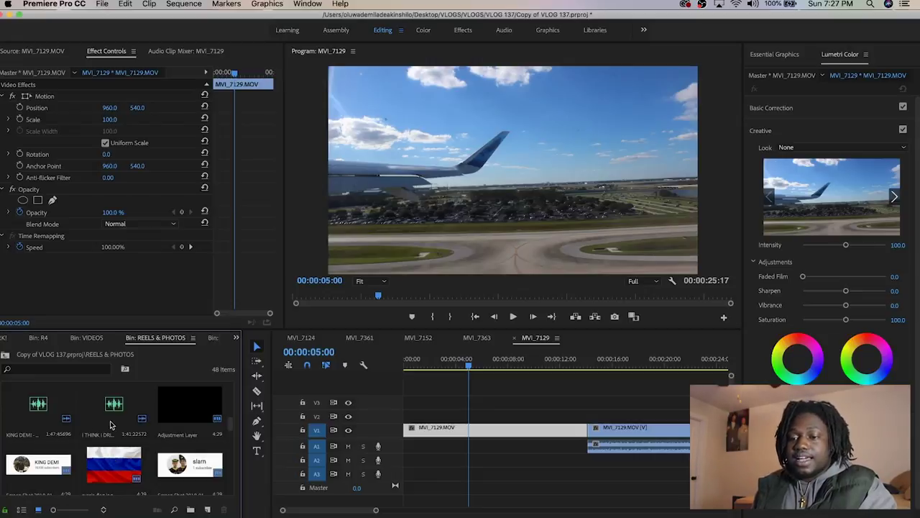
scroll(111, 424, "down", 3)
double_click(182, 417)
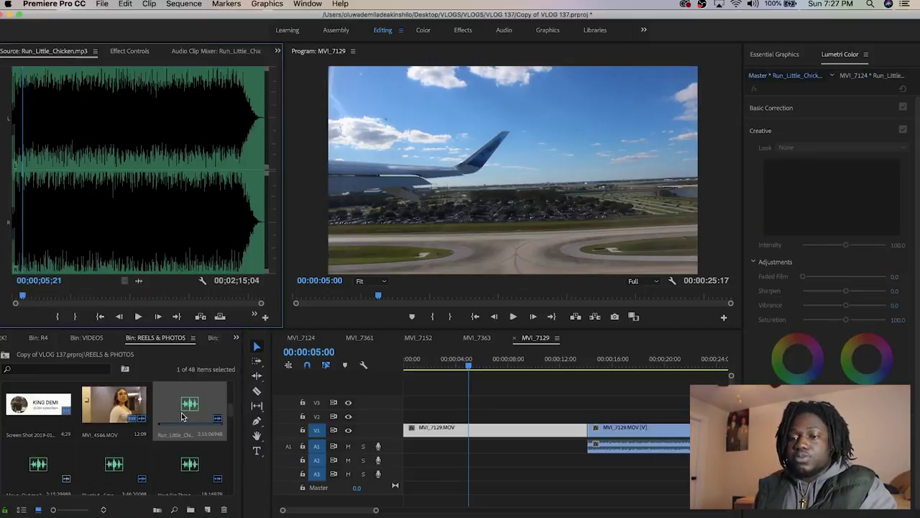
key("space")
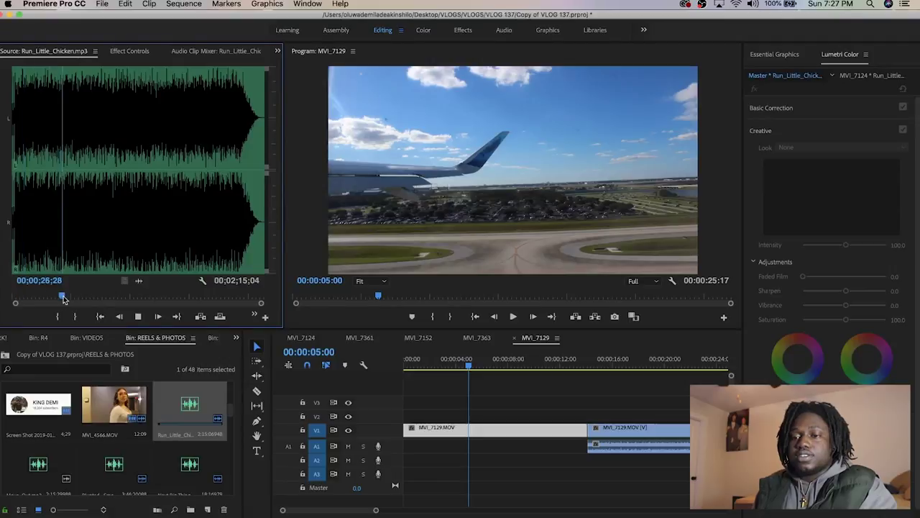
key("space")
key("Home")
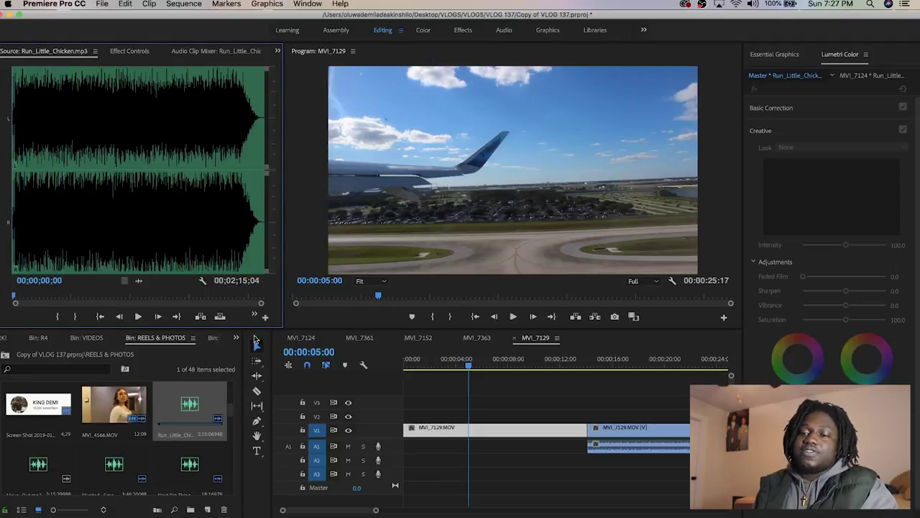
- Put Run_Little_Chicken on A2, delete the music past the first clip, and play the sequence
left_click_drag(172, 407, 403, 465)
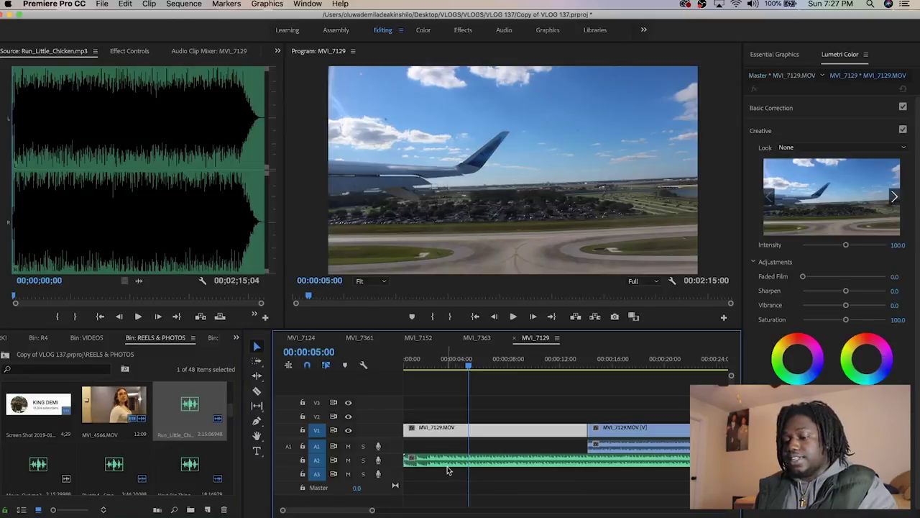
left_click(620, 465)
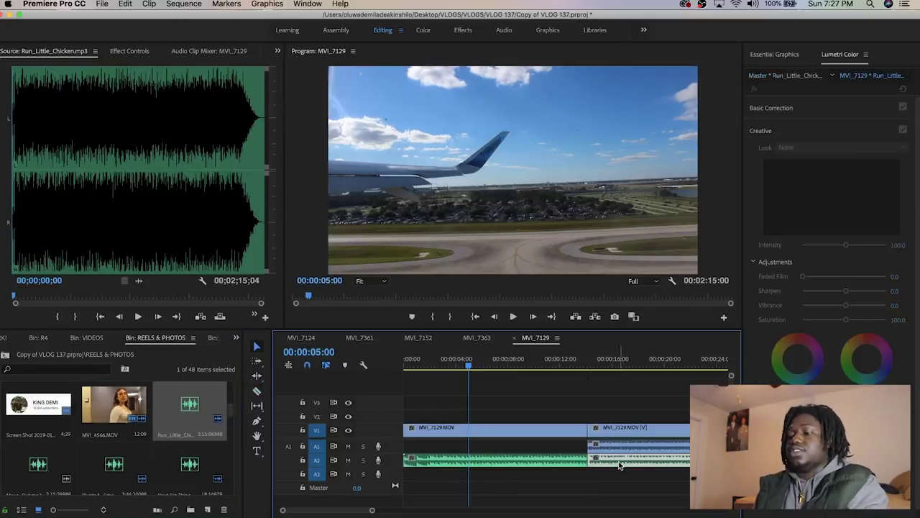
key("Delete")
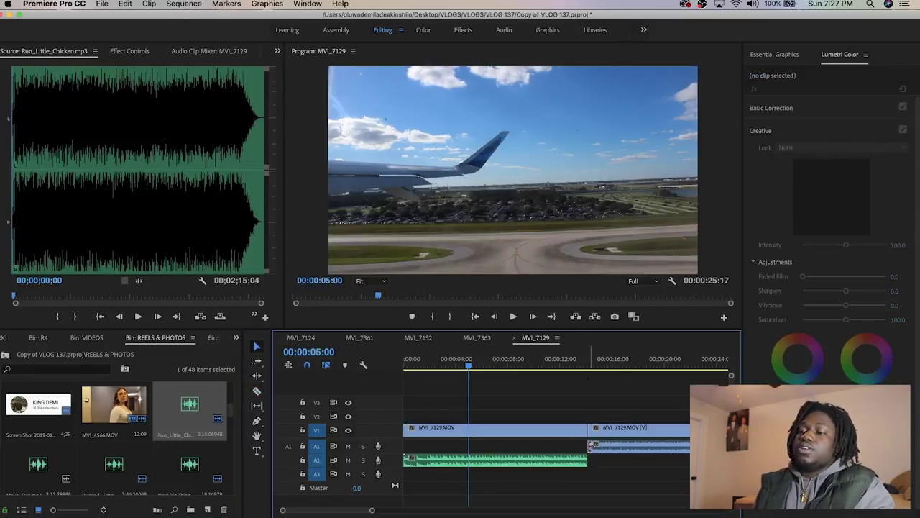
left_click(495, 464)
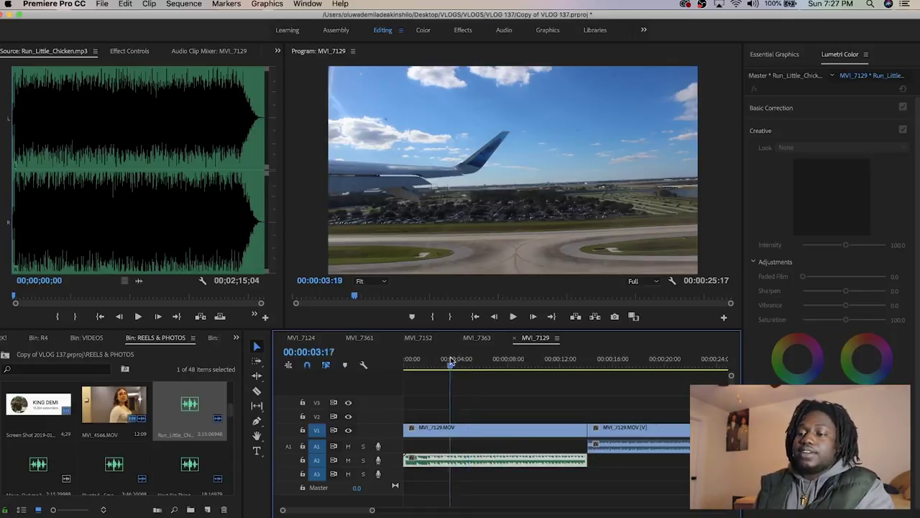
key("Home")
key("space")
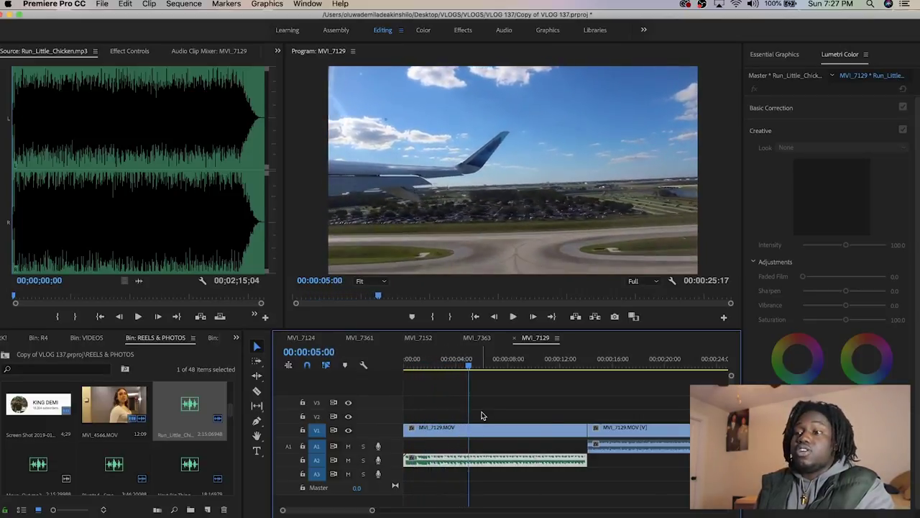
left_click(483, 414)
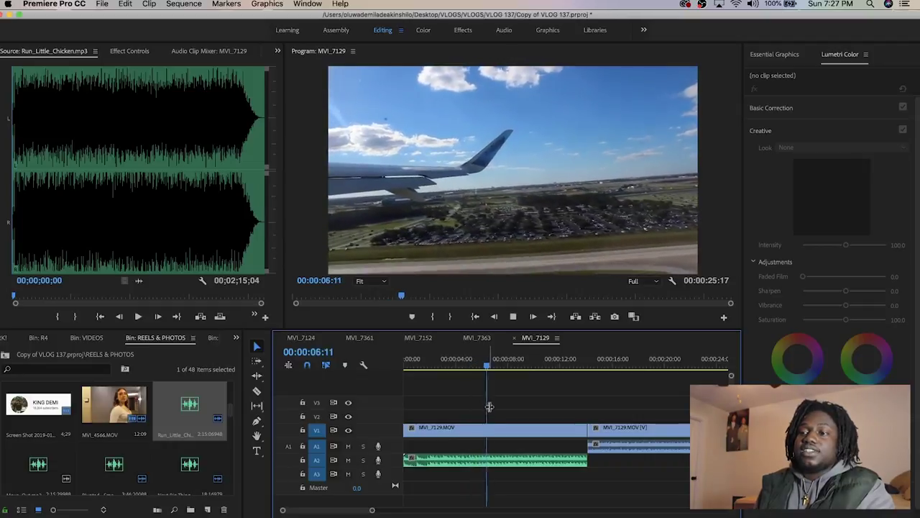
key("space")
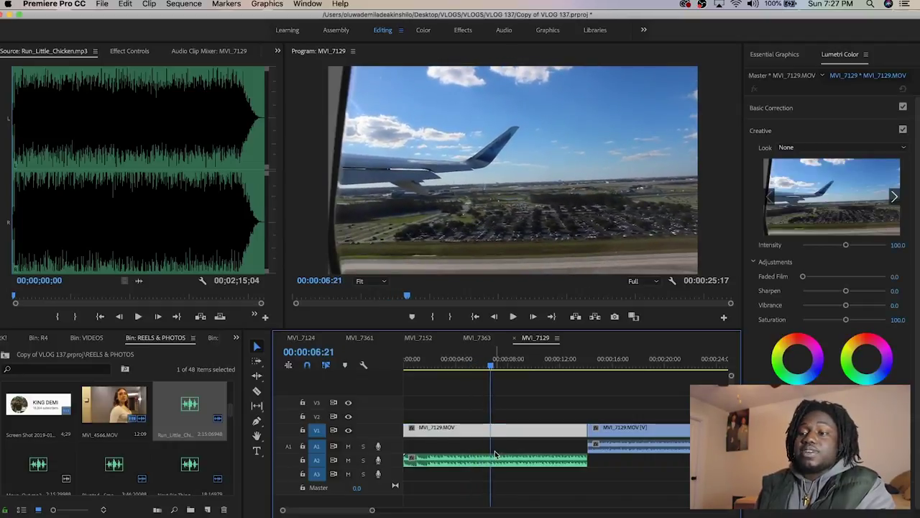
right_click(508, 436)
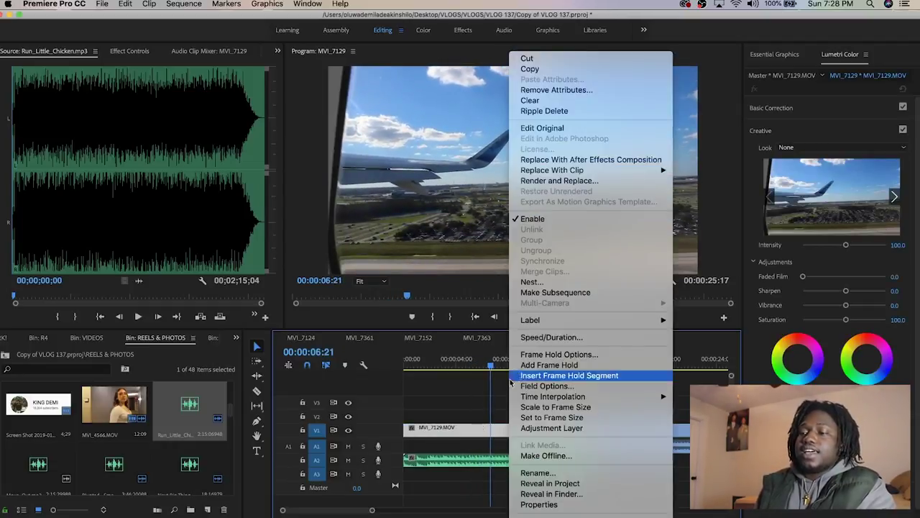
- Set the first airplane clip's speed to 300% via Speed/Duration
left_click(467, 435)
right_click(467, 436)
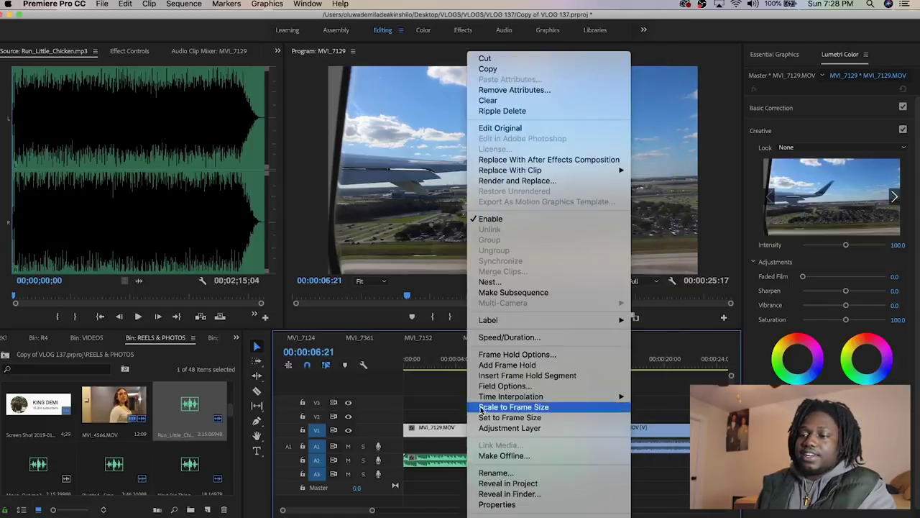
left_click(509, 337)
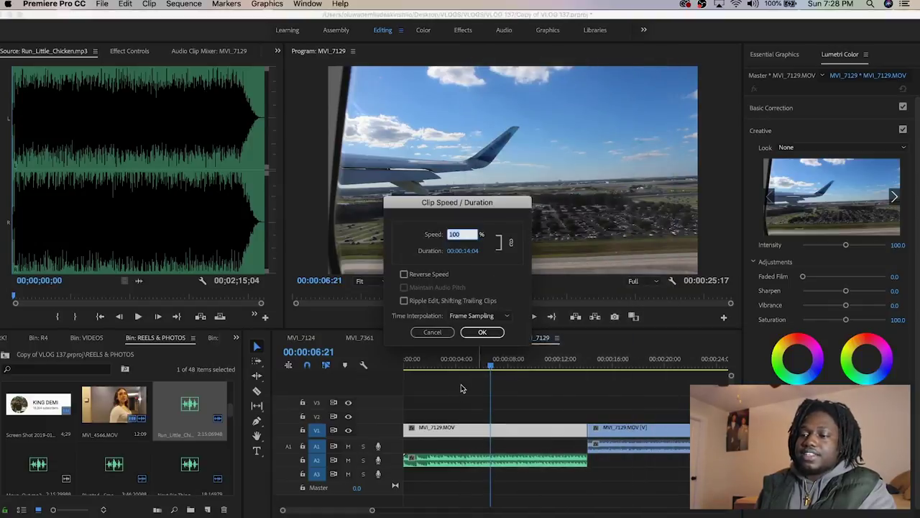
left_click(433, 333)
right_click(443, 426)
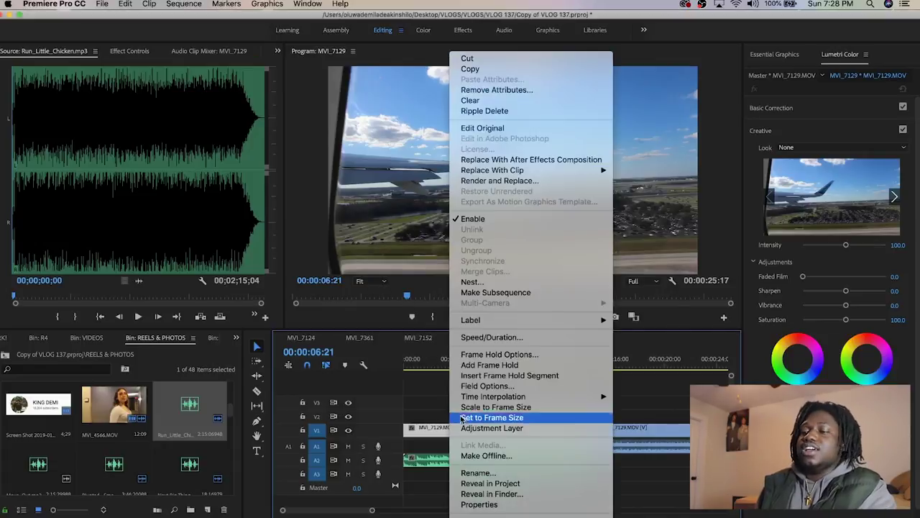
left_click(490, 338)
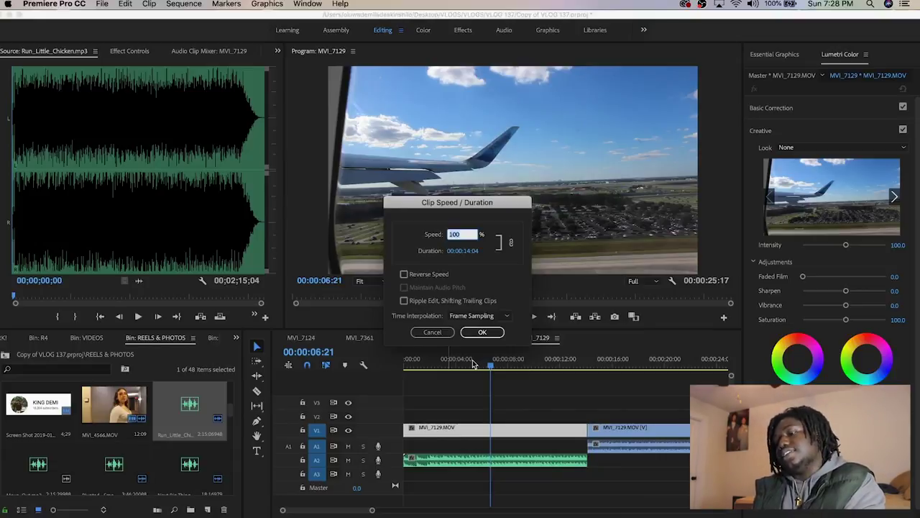
type("300")
key("Return")
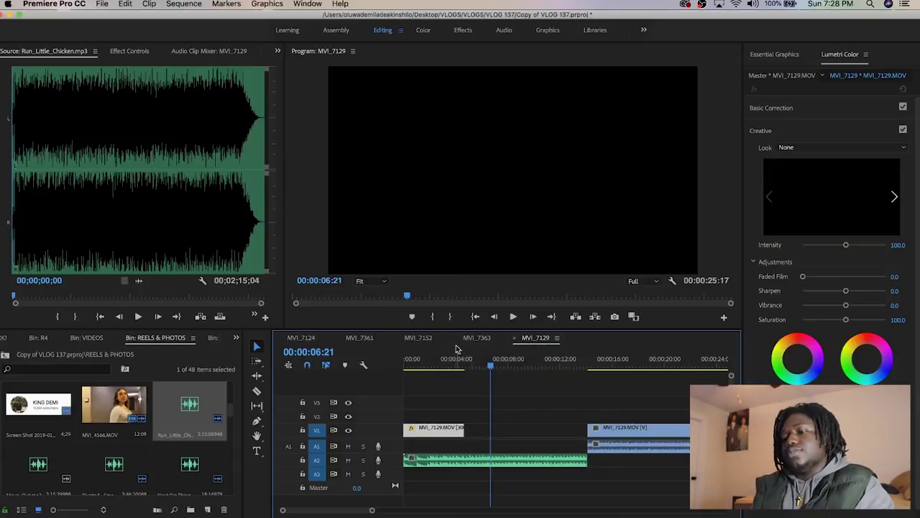
left_click(475, 320)
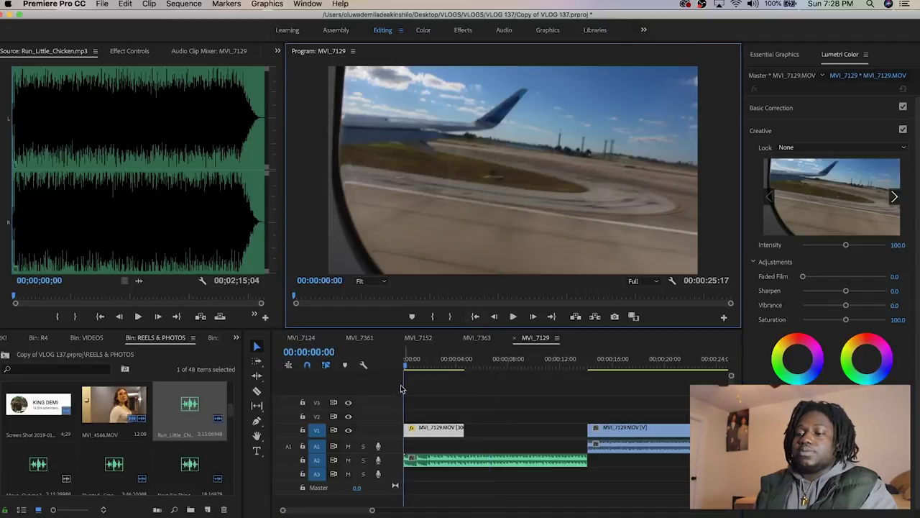
- Play the sped-up clip and drag its right edge to lengthen it on V1
key("space")
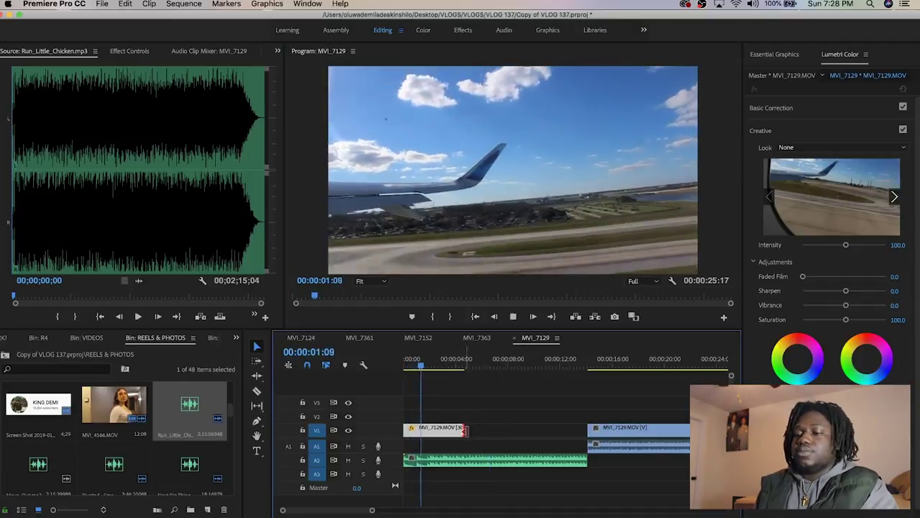
left_click_drag(464, 428, 514, 436)
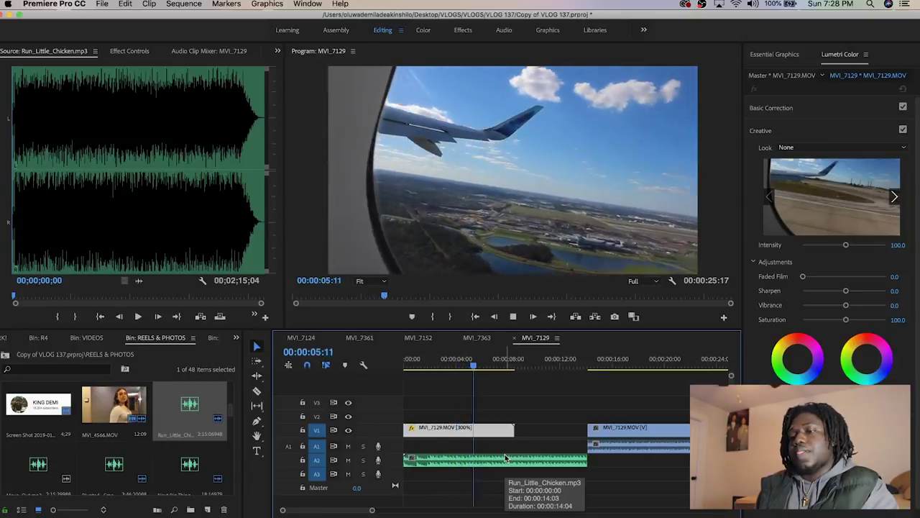
key("space")
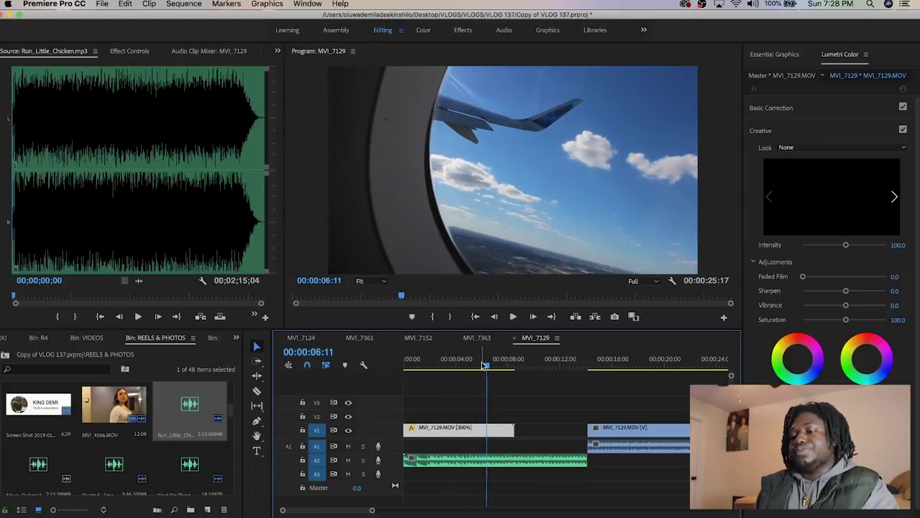
key("Home")
- Razor the airplane clip at 00:00:03:16, then return to the Selection tool
left_click_drag(407, 363, 450, 363)
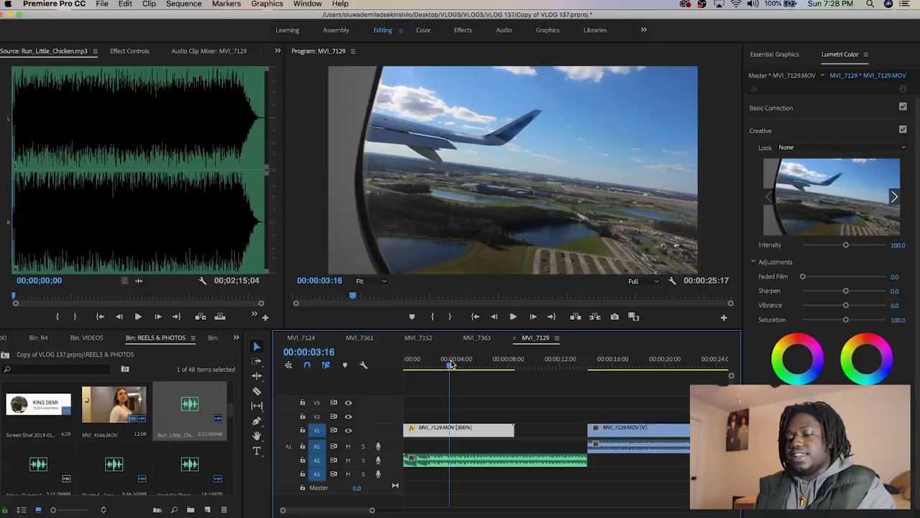
key("c")
left_click(451, 427)
key("v")
key("space")
key("space")
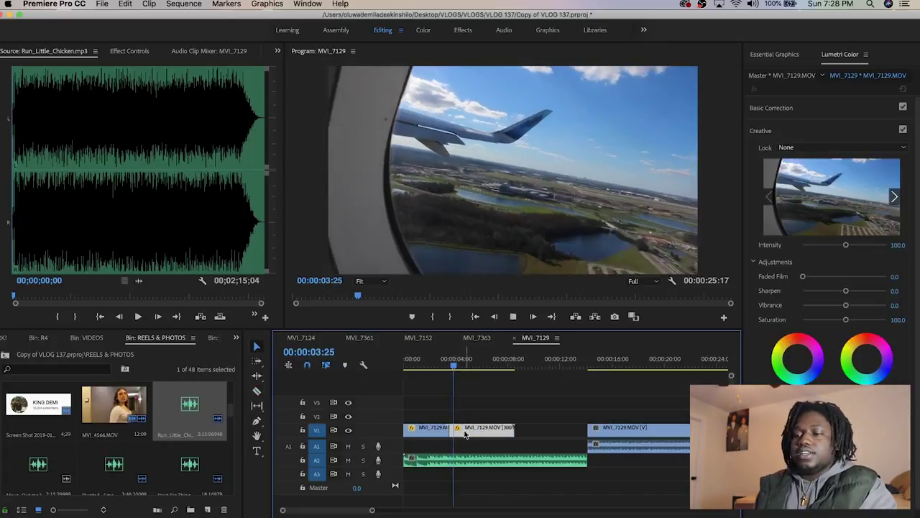
- Set the clip's Rotation to 180 in Effect Controls and play it back
left_click(133, 51)
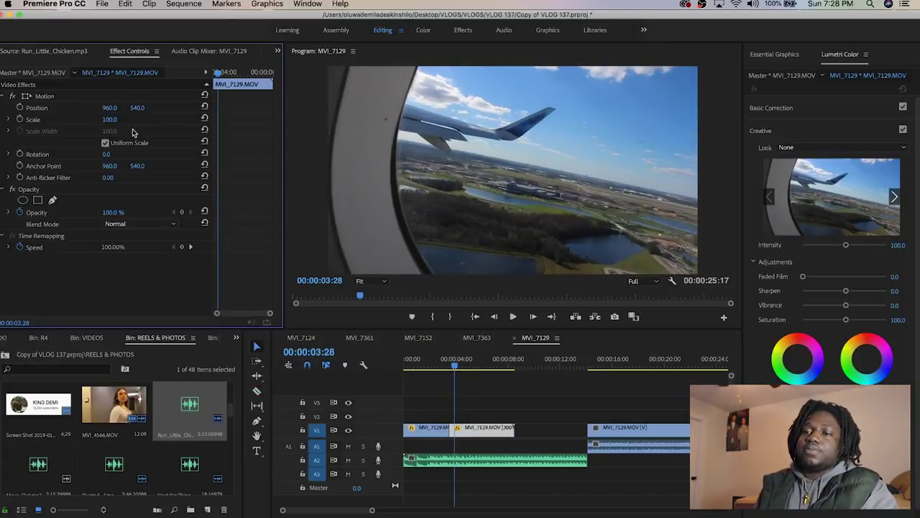
left_click(109, 154)
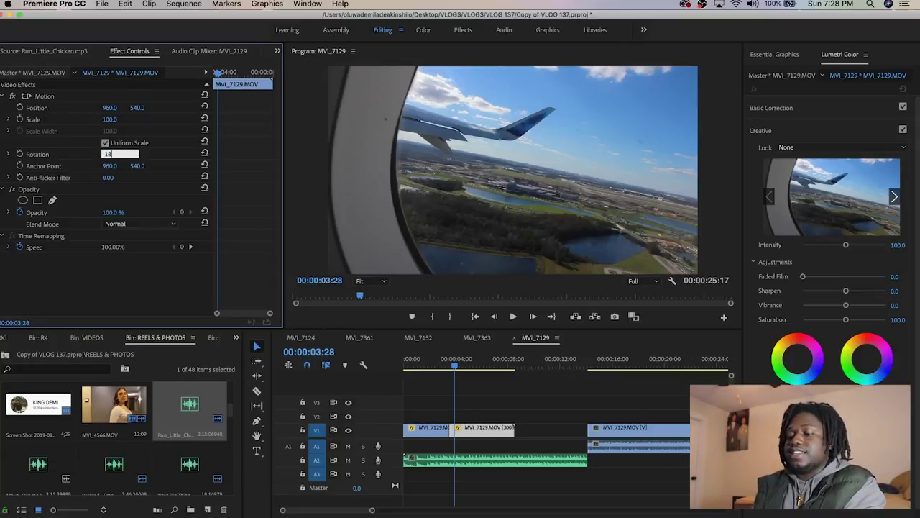
key("Return")
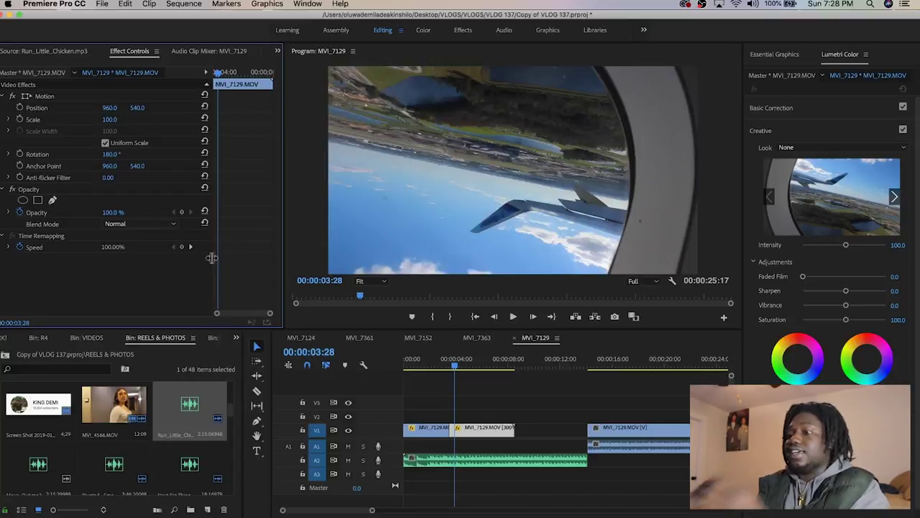
left_click(431, 359)
key("space")
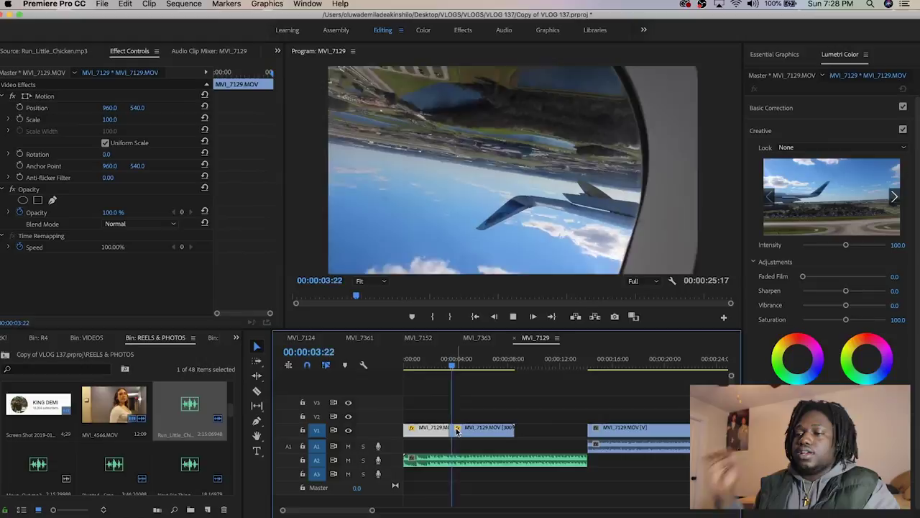
- Razor-cut the MVI_7129 clip at 5:07
left_click(459, 431)
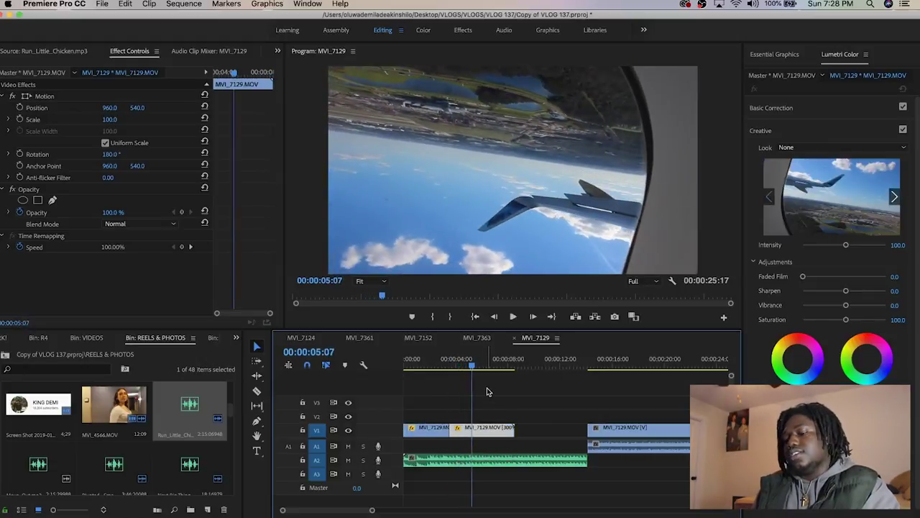
key("x")
key("c")
left_click(478, 434)
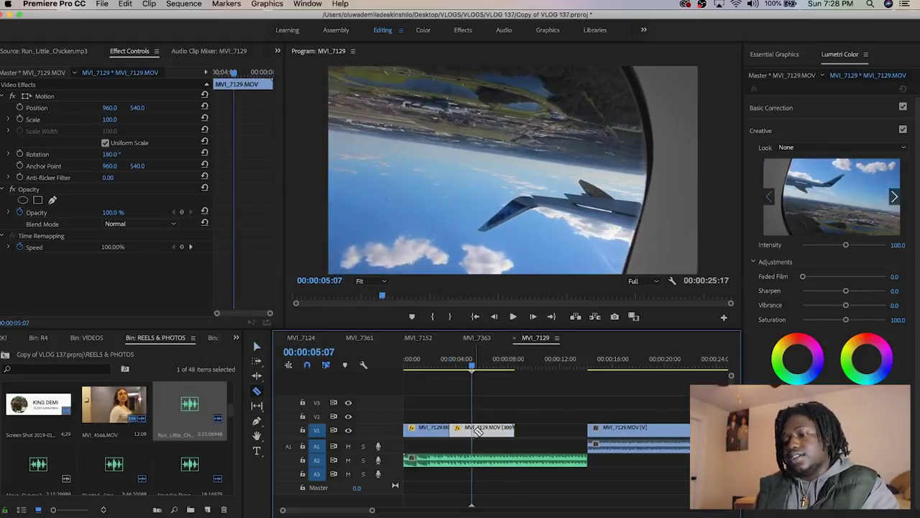
key("v")
- Set the later piece's Rotation to 0 so it plays upright
left_click(495, 431)
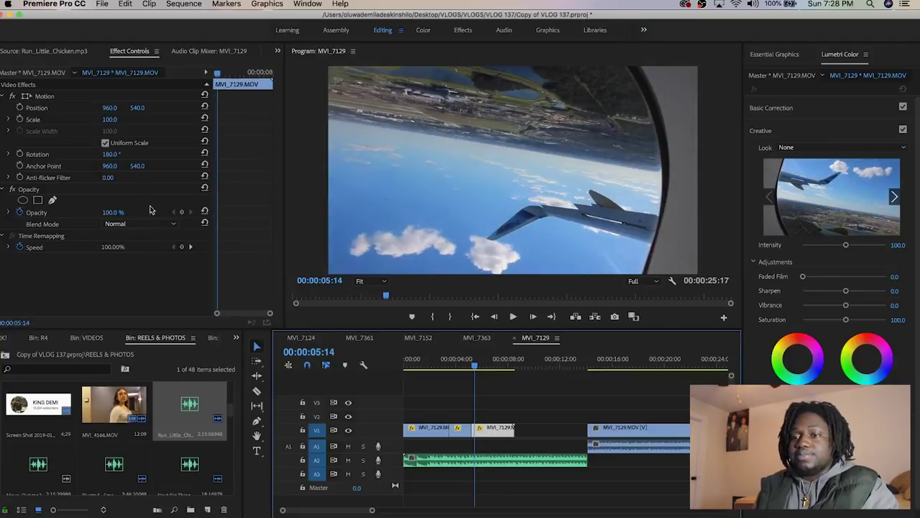
left_click(122, 153)
type("0")
key("Return")
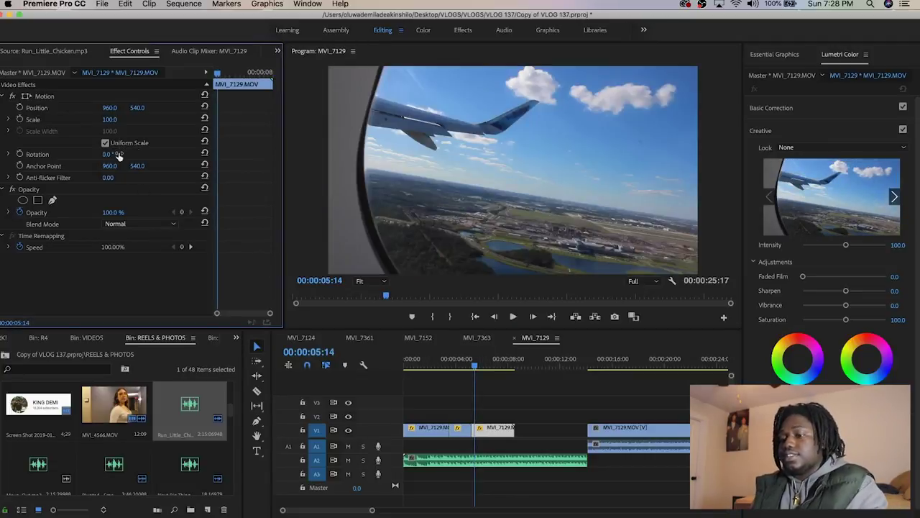
left_click(6, 354)
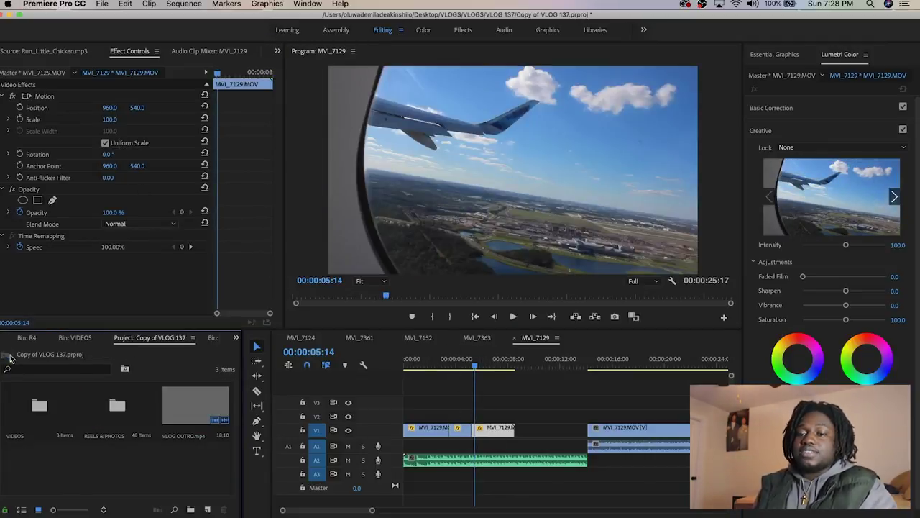
double_click(117, 403)
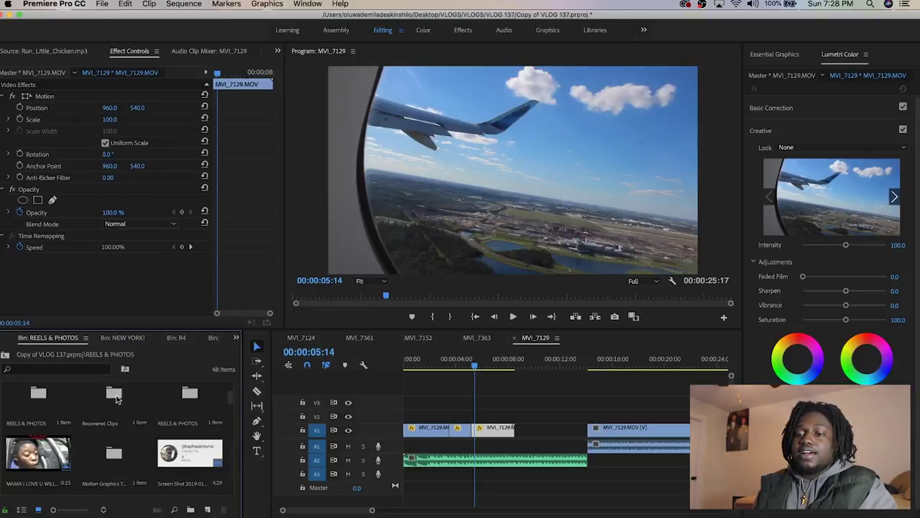
left_click(5, 356)
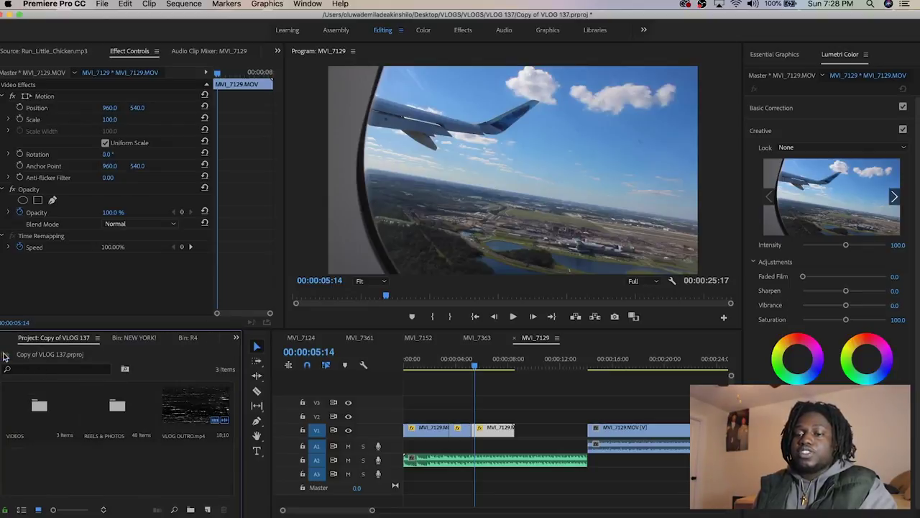
- Create a new 1920×1080 Adjustment Layer from the Project panel
double_click(113, 456)
left_click(627, 316)
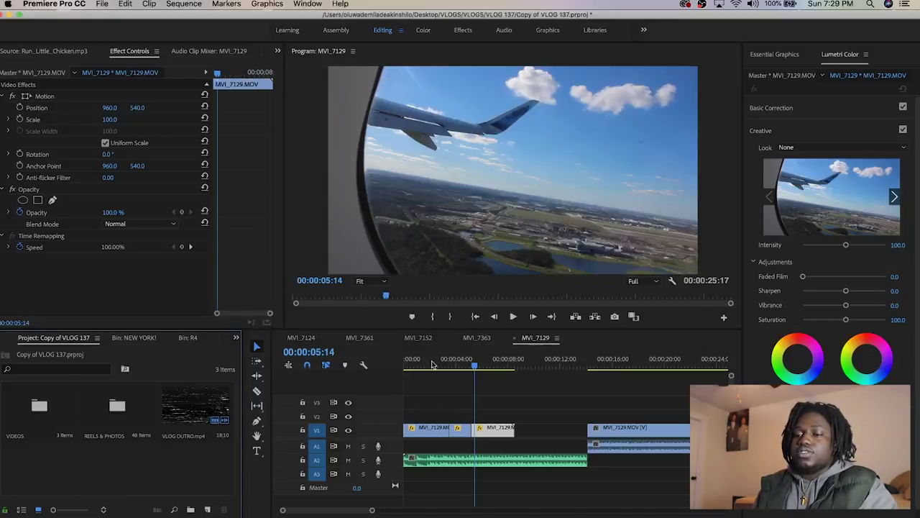
right_click(90, 469)
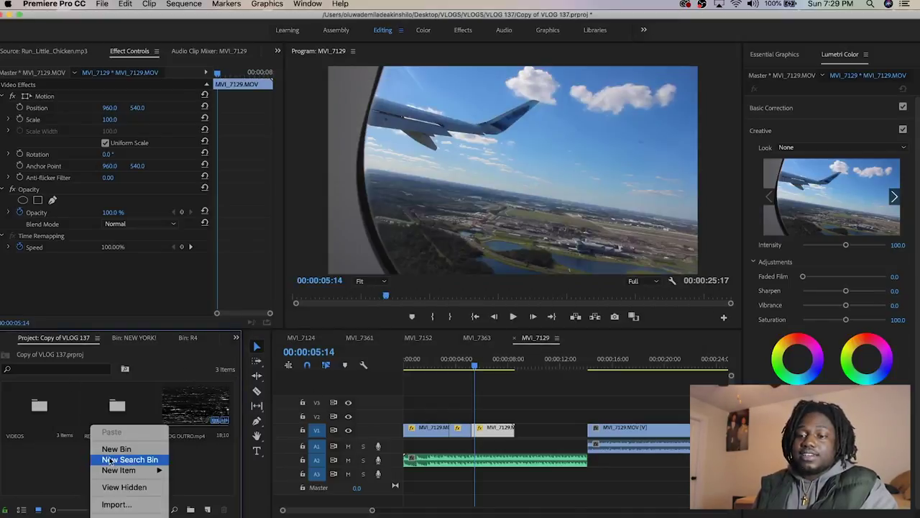
mouse_move(133, 471)
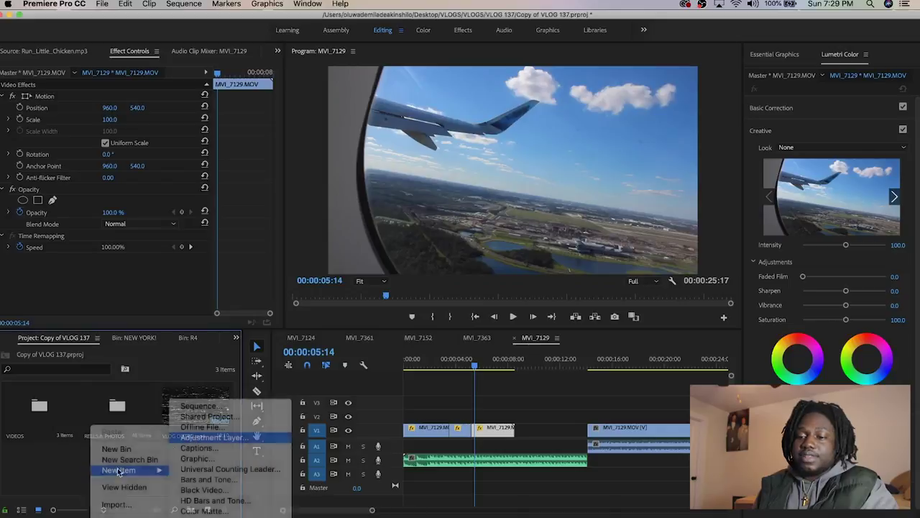
left_click(192, 437)
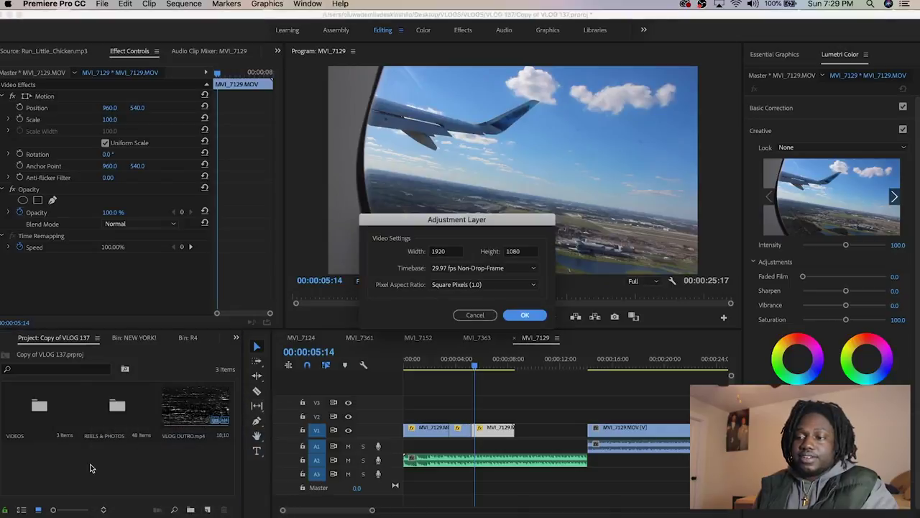
left_click(525, 316)
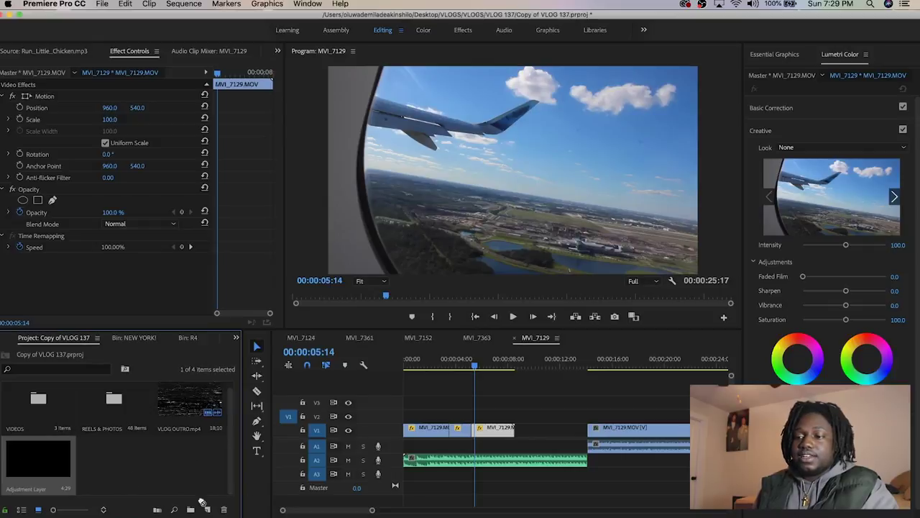
- Place the adjustment layer on V3 above the airplane clips and extend it across them
left_click_drag(23, 466, 411, 407)
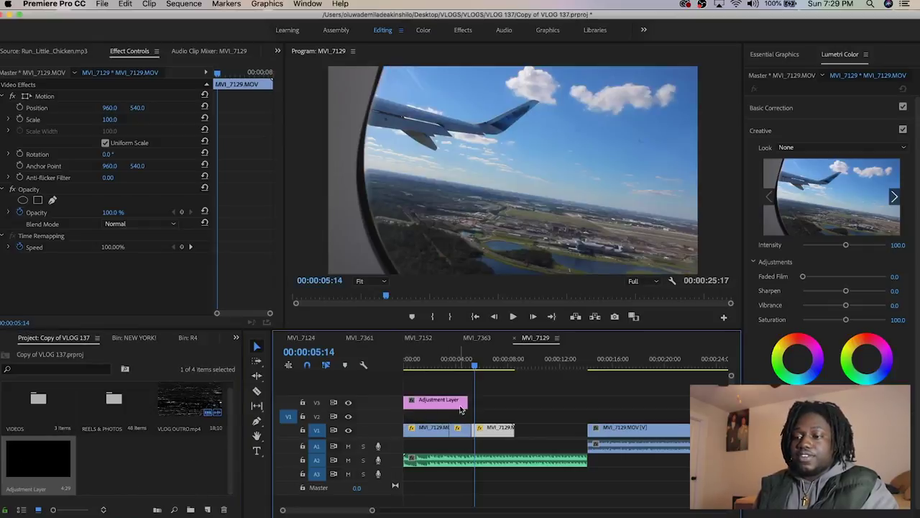
left_click_drag(471, 404, 514, 406)
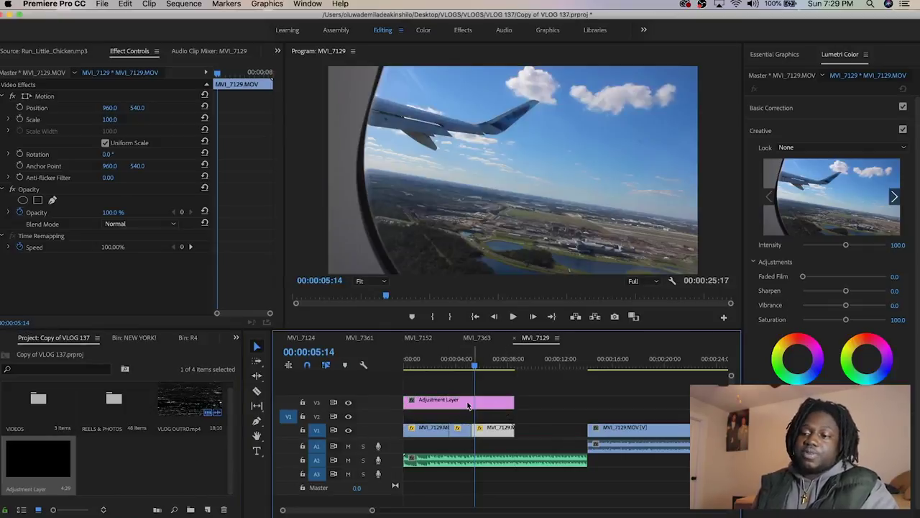
left_click(456, 401)
key("Left")
key("Left")
key("Left")
key("Left")
key("Left")
key("Left")
key("Left")
key("Left")
key("Left")
key("Left")
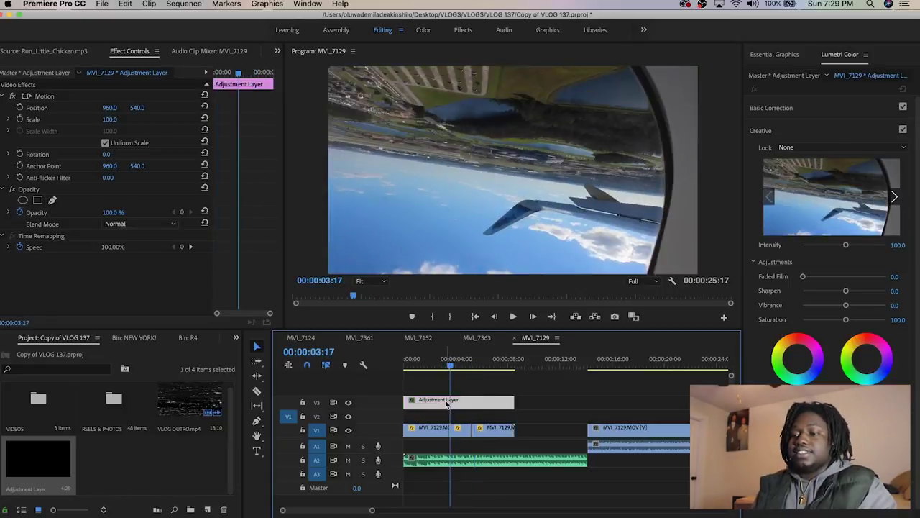
left_click(236, 337)
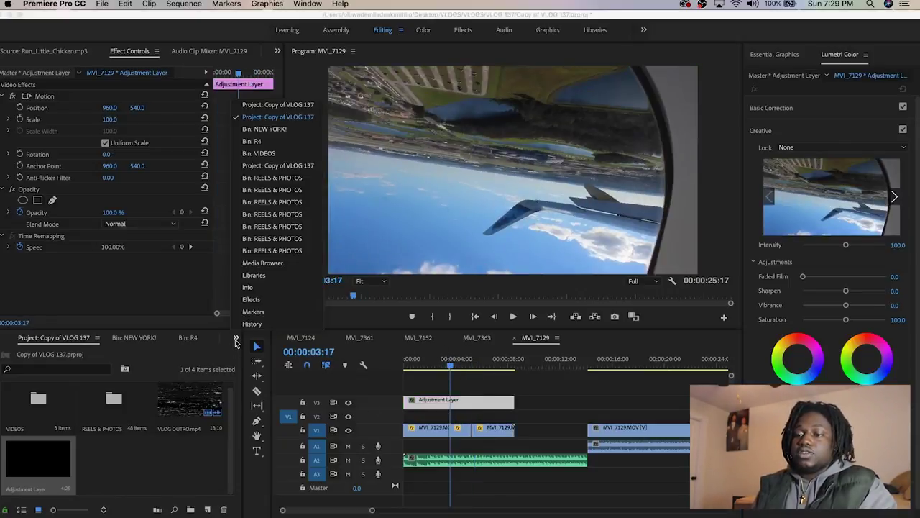
- Apply the Crop effect from the Effects panel to the adjustment layer
left_click(248, 300)
left_click(85, 354)
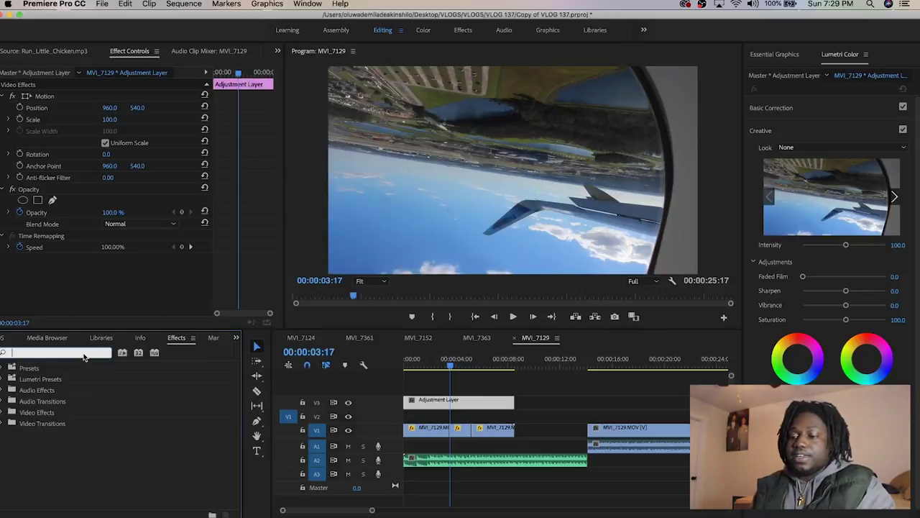
type("crop")
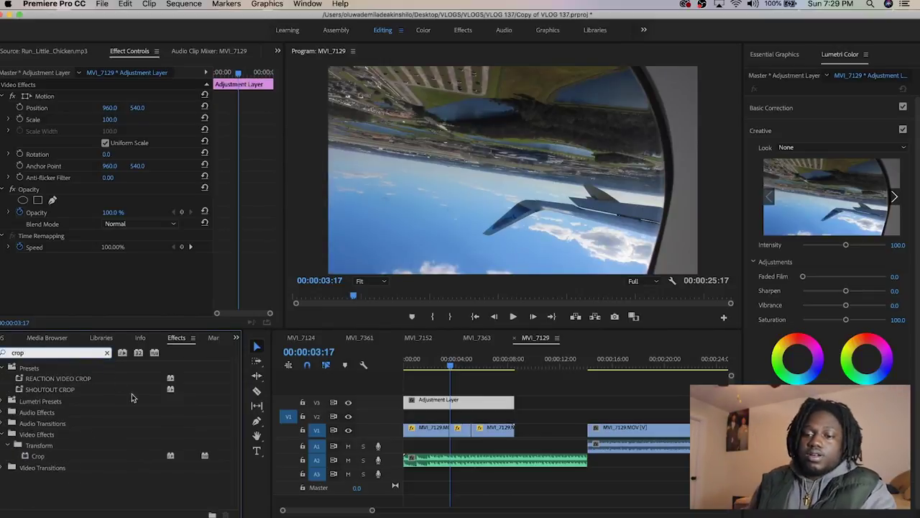
left_click_drag(61, 457, 112, 278)
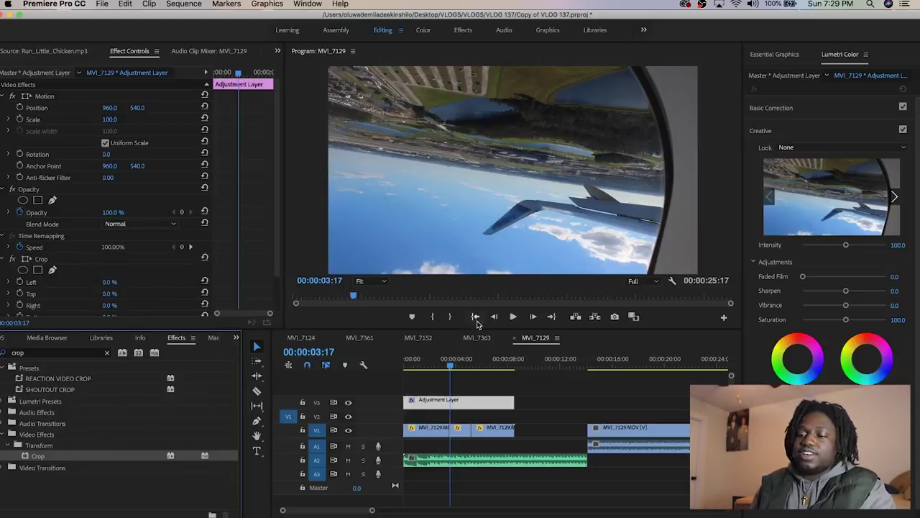
- Set the Crop's Top and Bottom to 10% and scrub to check the letterbox bars
scroll(132, 294, "down", 1)
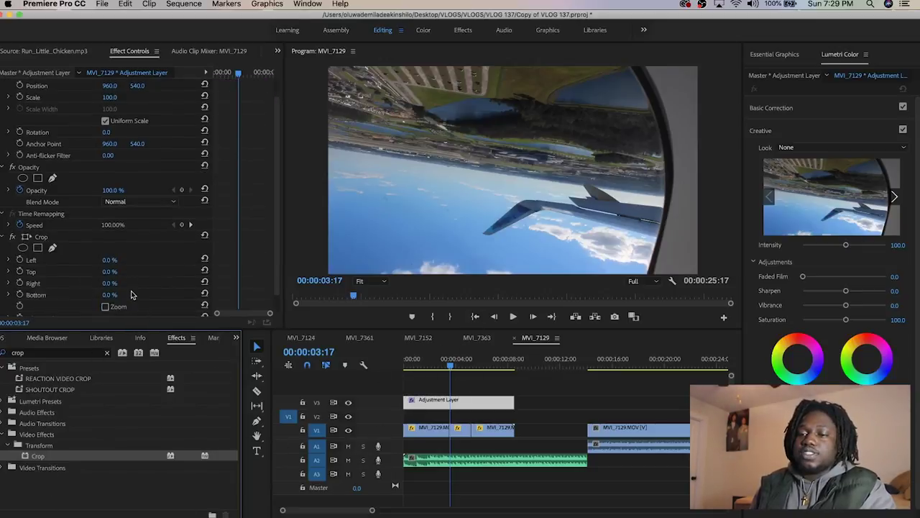
scroll(121, 268, "down", 1)
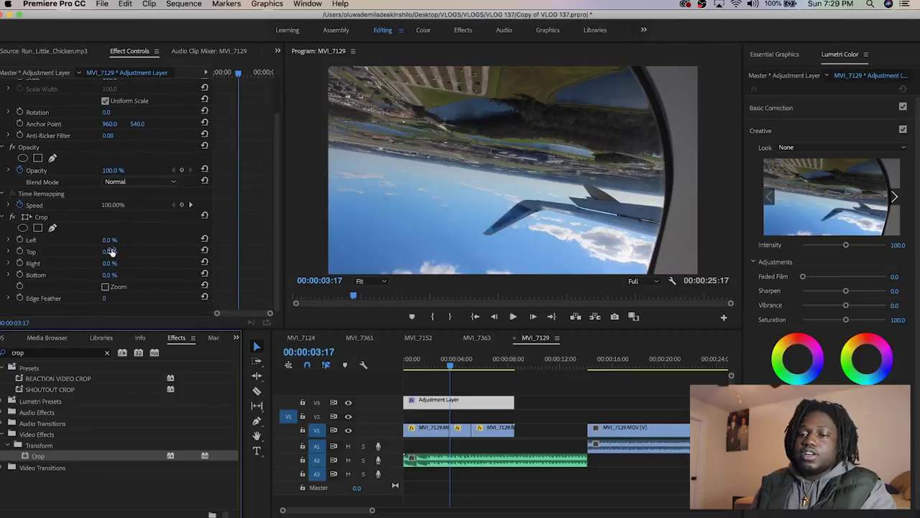
left_click(110, 251)
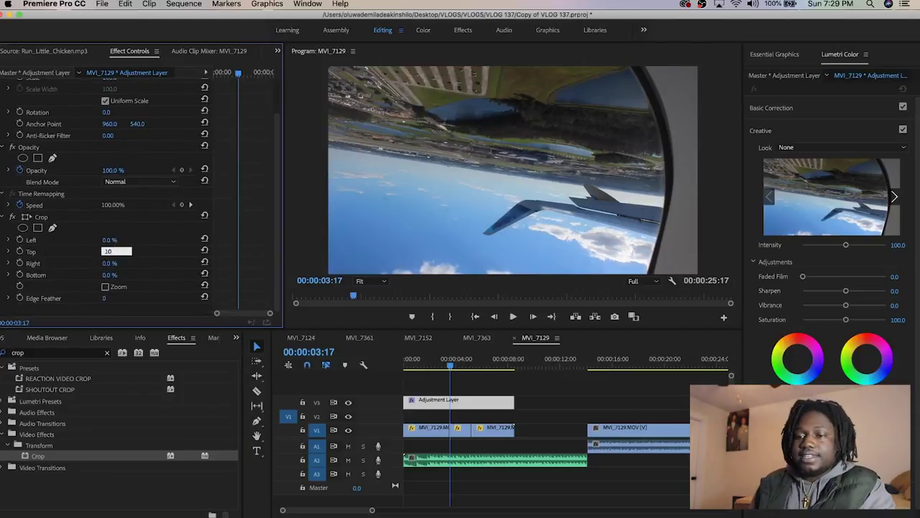
left_click(110, 275)
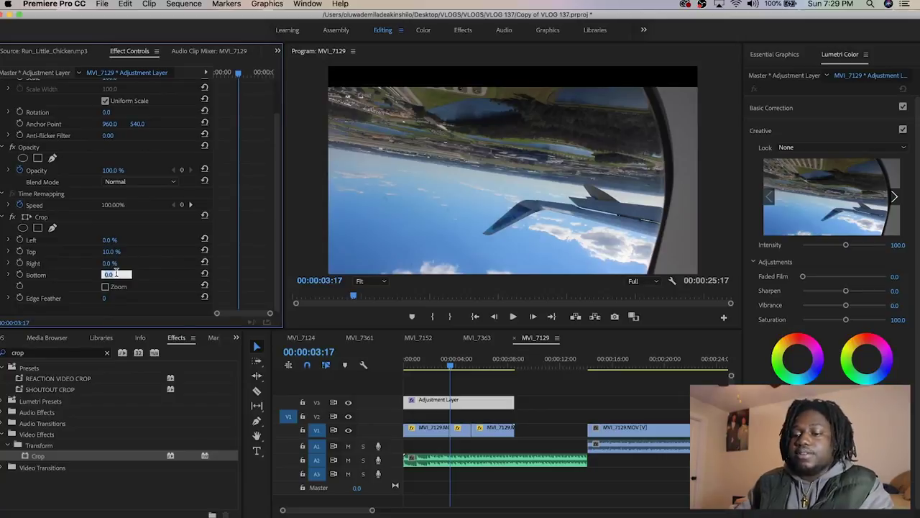
type("10")
key("Return")
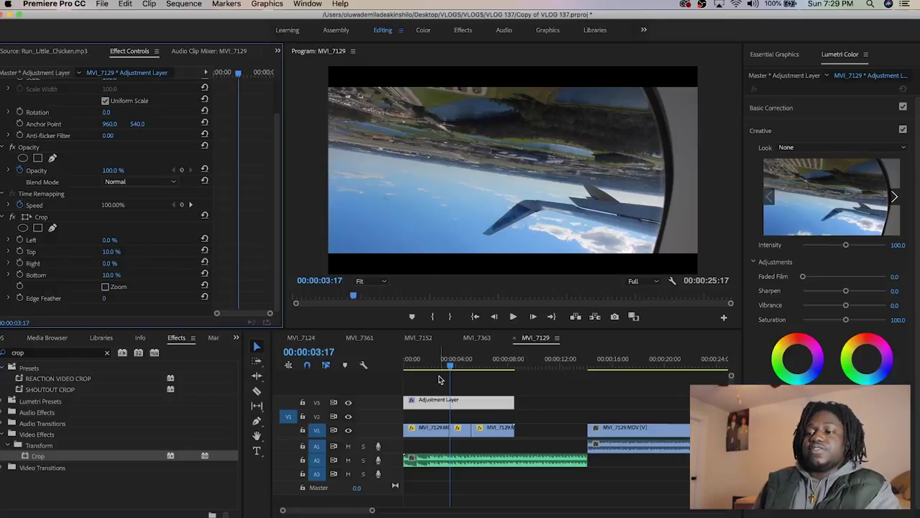
left_click_drag(440, 366, 415, 366)
key("space")
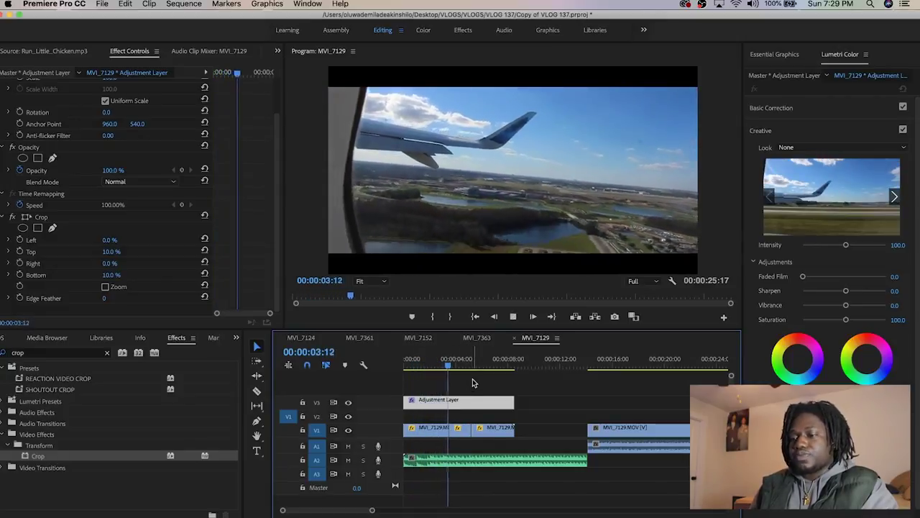
key("space")
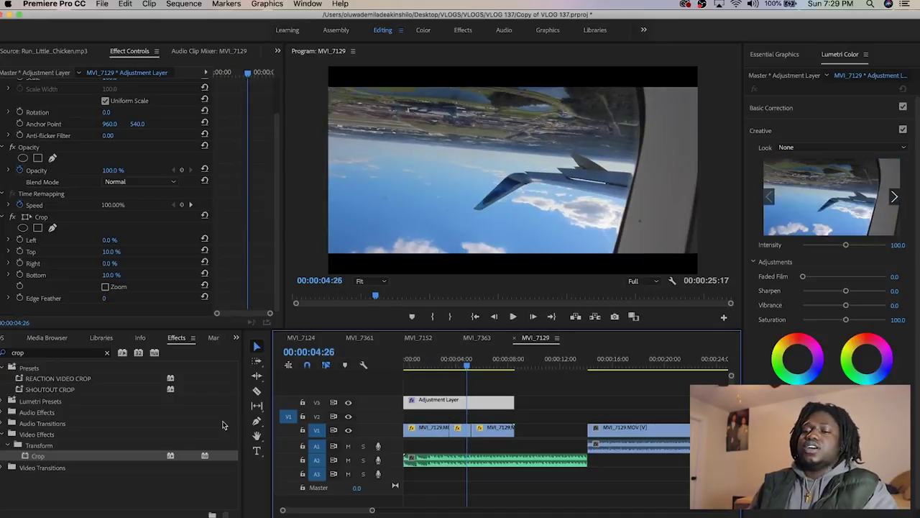
left_click(436, 417)
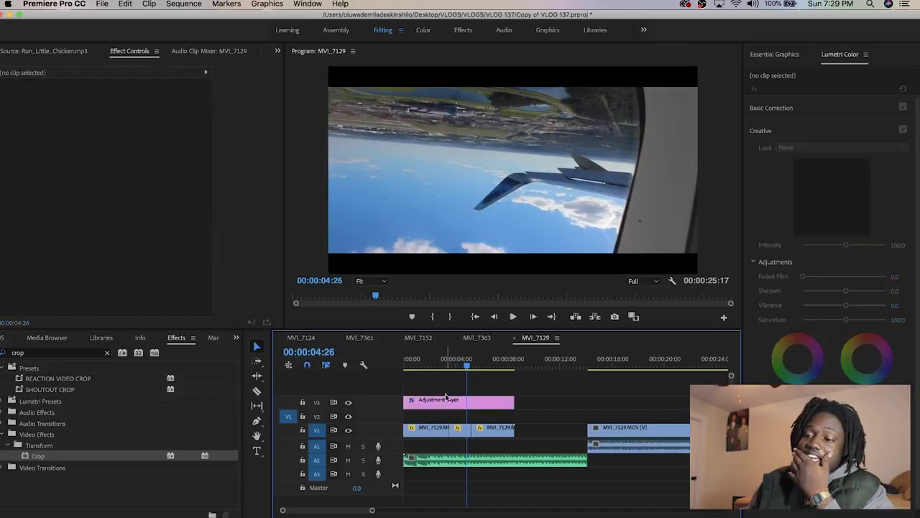
left_click(436, 367)
left_click(436, 403)
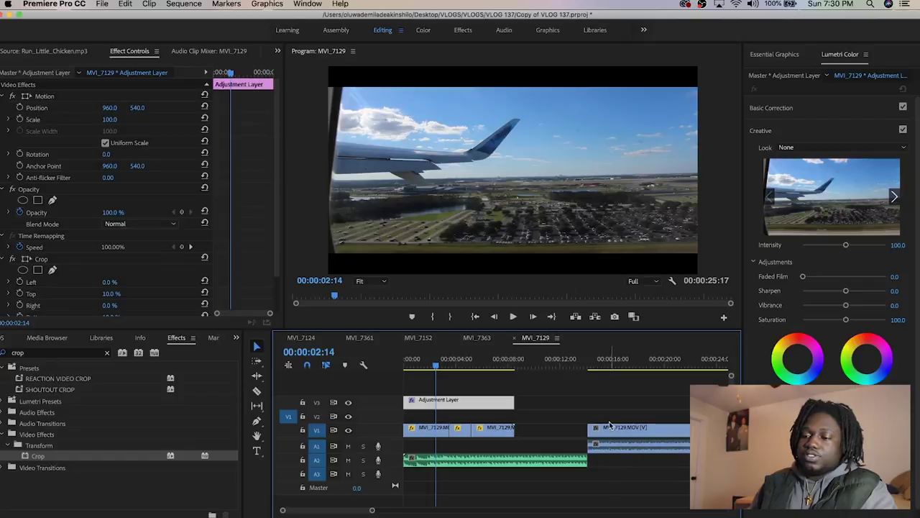
left_click(435, 408, "shift")
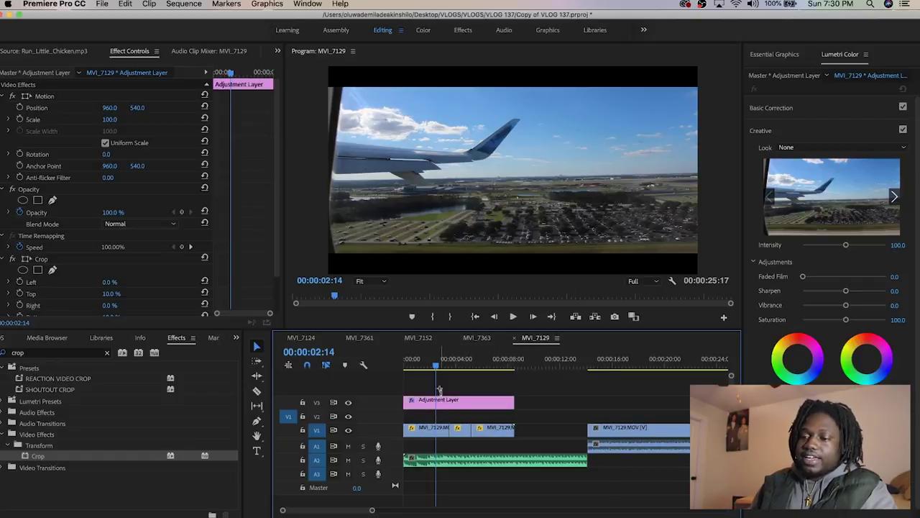
left_click(432, 408)
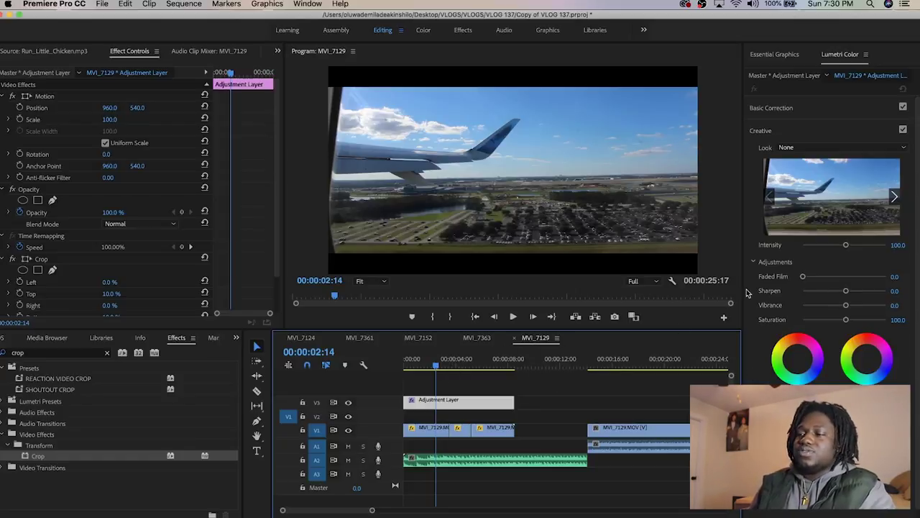
left_click_drag(802, 279, 873, 276)
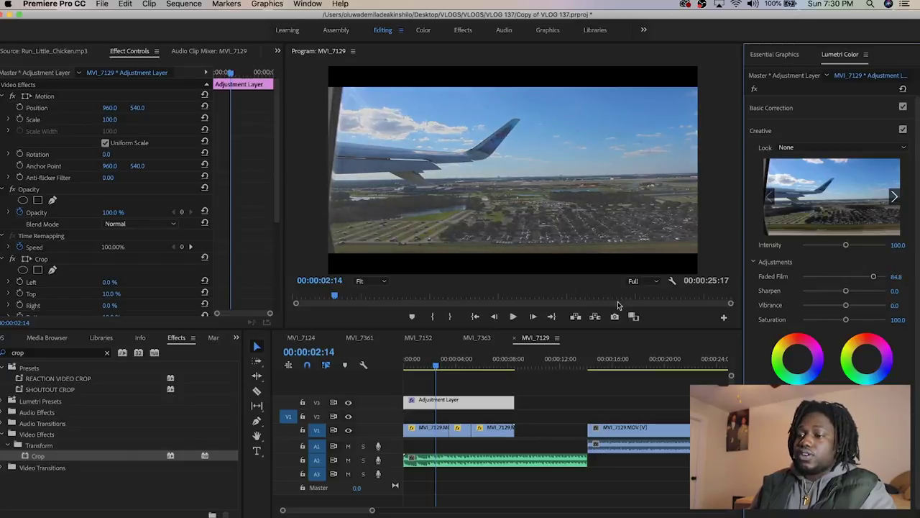
- Play the sequence from the start to preview the Faded Film look
left_click(478, 319)
key("space")
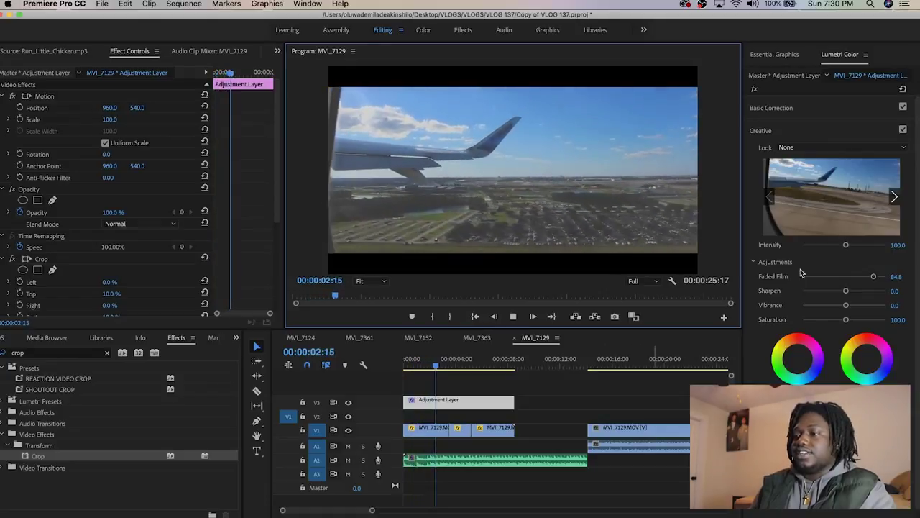
key("space")
- In Basic Correction, set Temperature -32.5, Tint -11.3 and Exposure 1.1
left_click(796, 108)
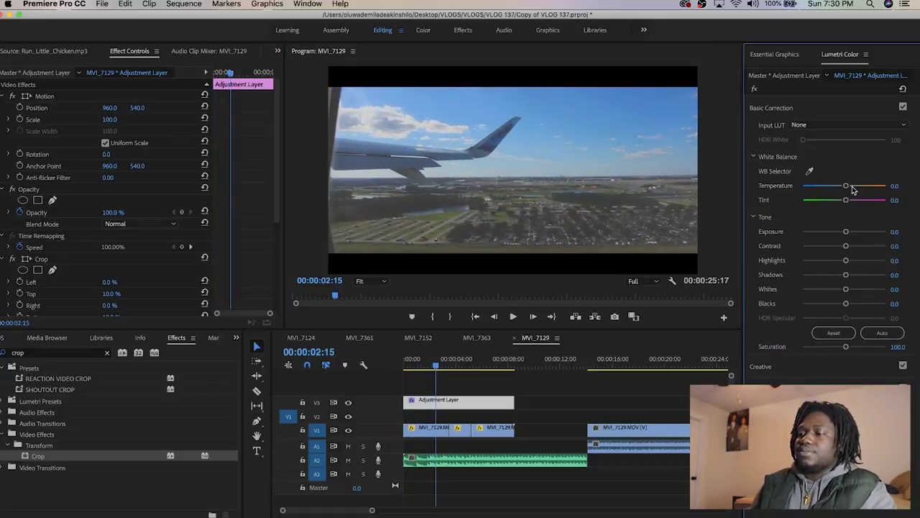
left_click_drag(848, 189, 832, 192)
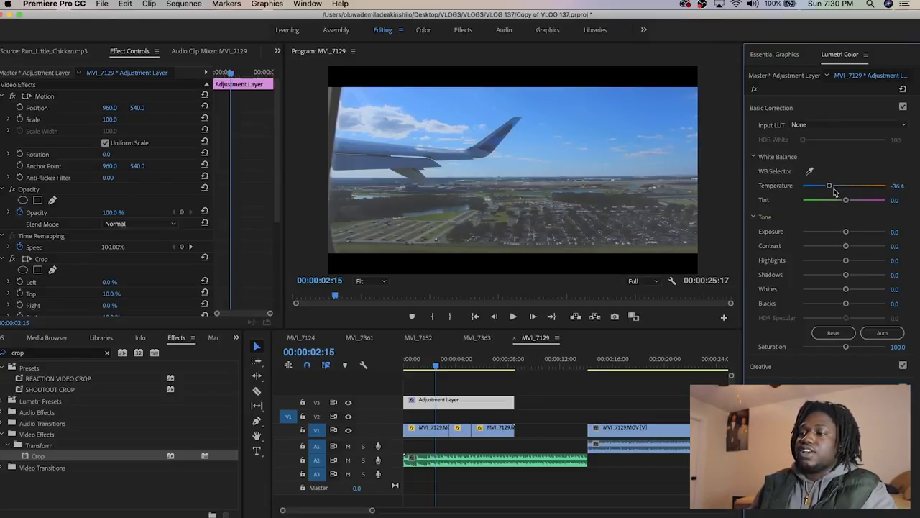
left_click_drag(834, 189, 832, 188)
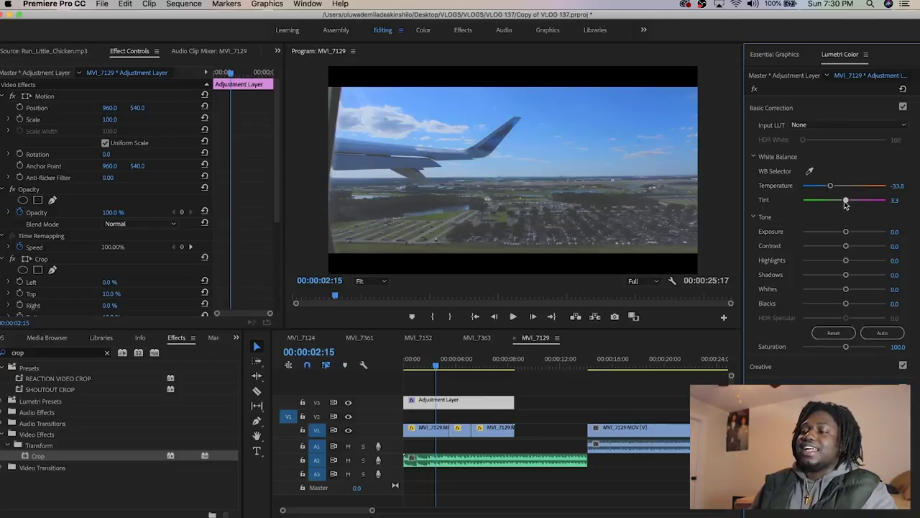
left_click_drag(846, 205, 839, 209)
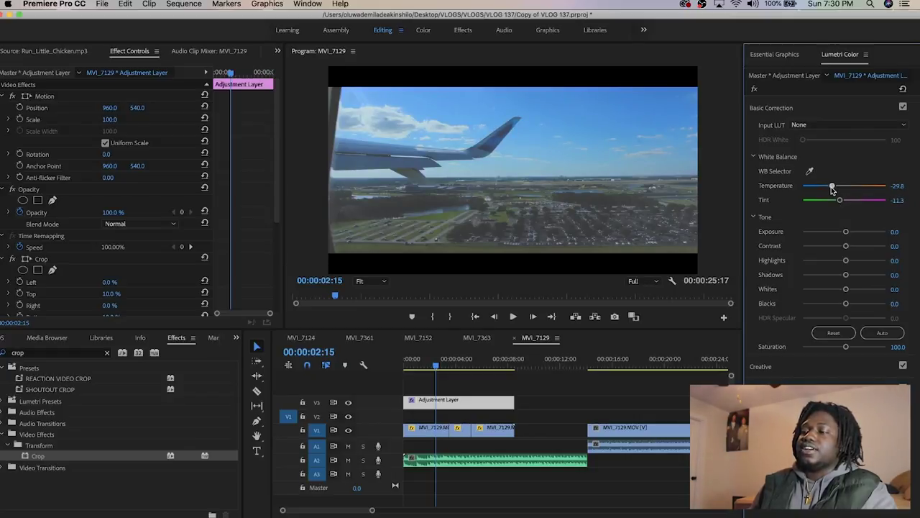
left_click_drag(848, 234, 854, 237)
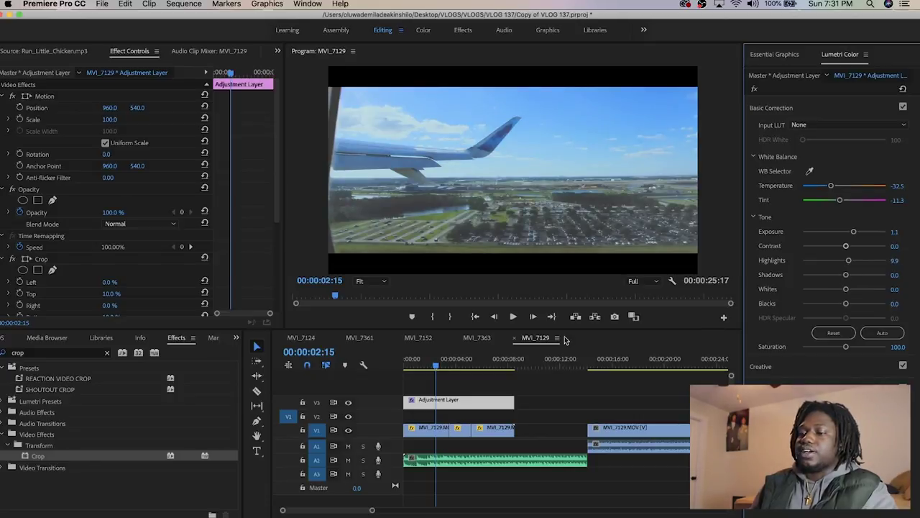
left_click(476, 316)
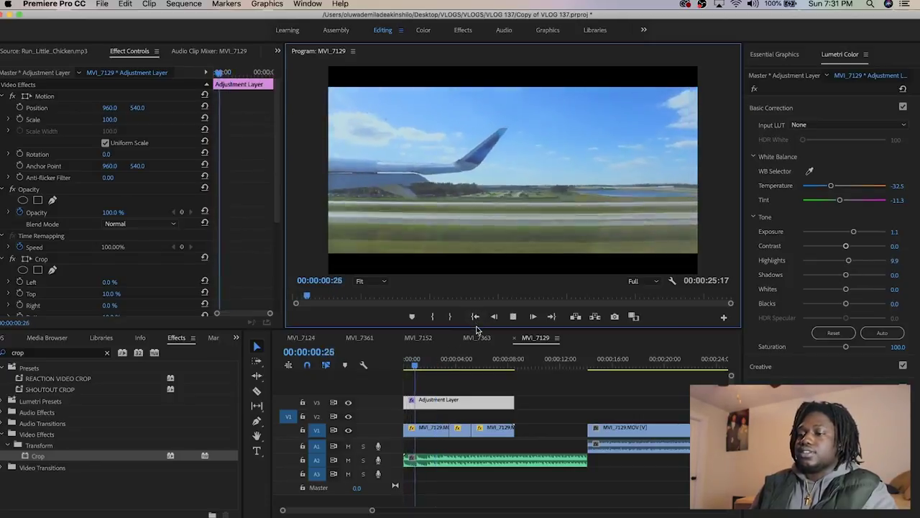
- Set the Lumetri Creative Sharpen to 4.6 and preview the footage
left_click(786, 366)
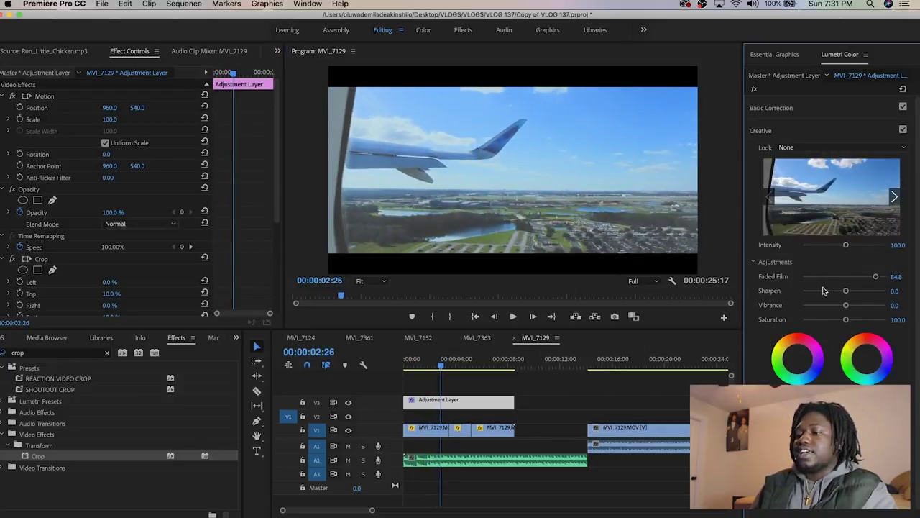
left_click_drag(845, 295, 846, 296)
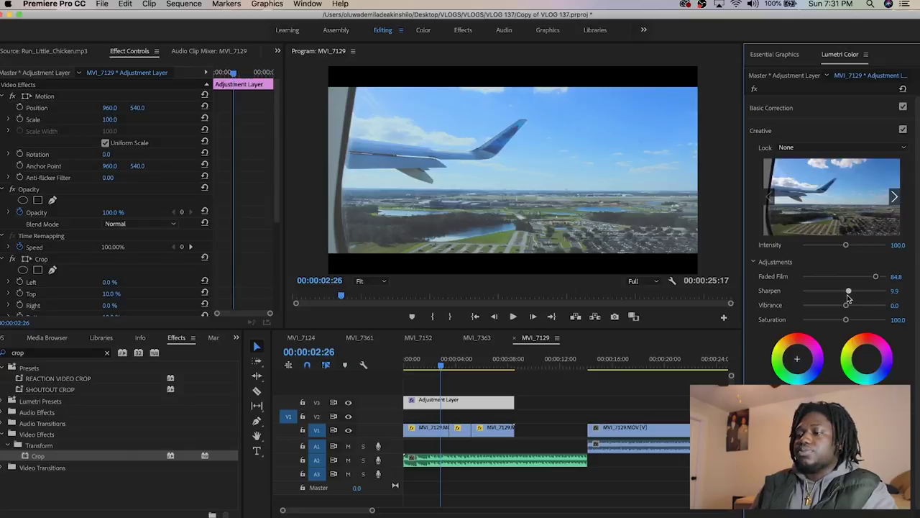
left_click_drag(847, 299, 845, 299)
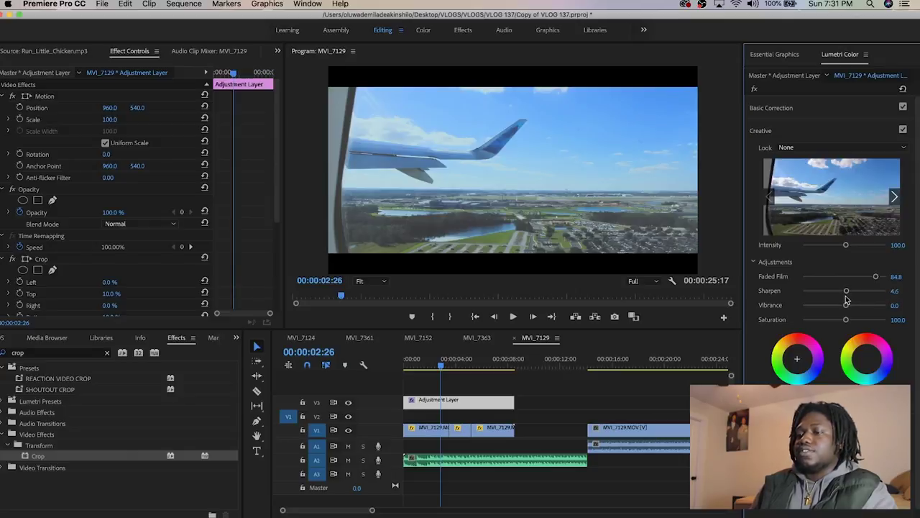
key("space")
key("space")
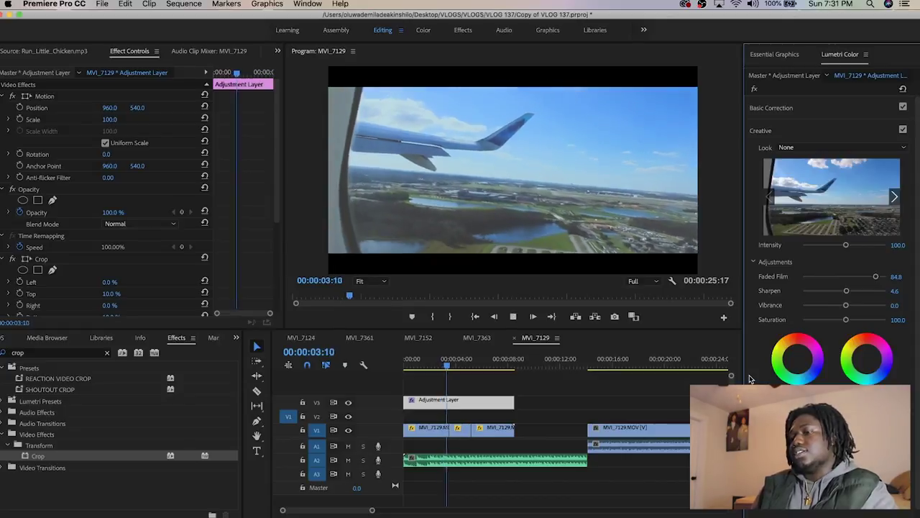
- Shift the Shadow and Highlight Tint wheels, then play the graded clip from the start
left_click(811, 370)
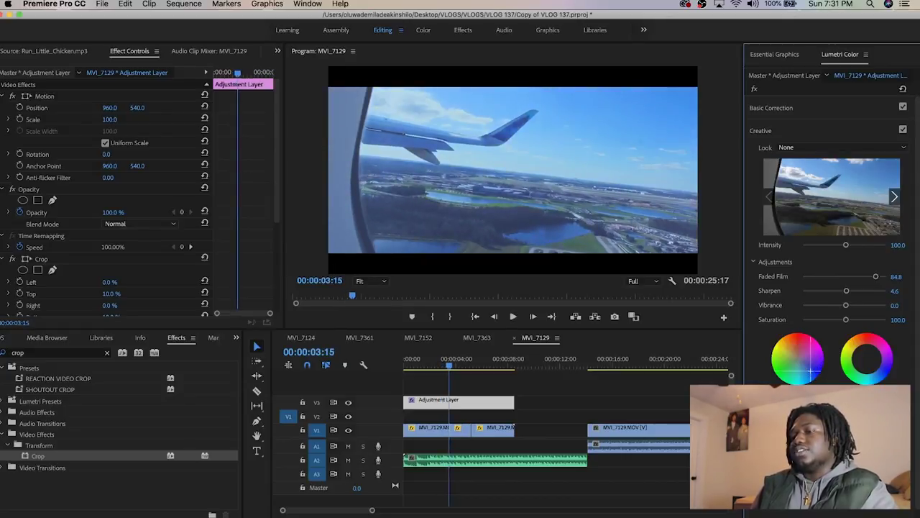
left_click_drag(812, 369, 804, 365)
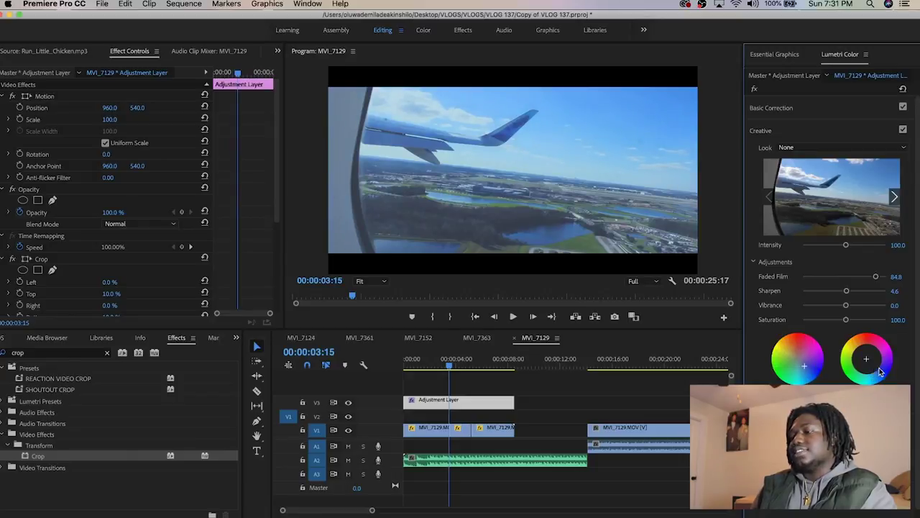
left_click_drag(878, 370, 866, 367)
left_click(475, 316)
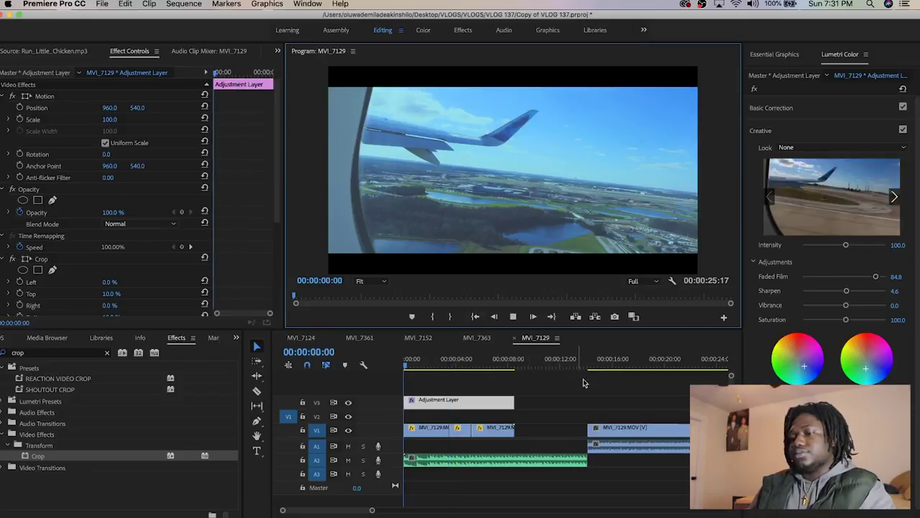
key("space")
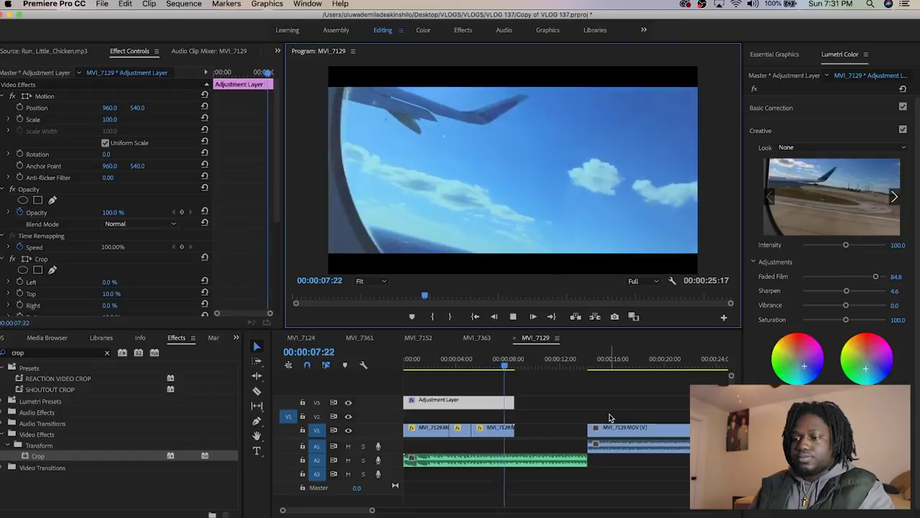
key("space")
- Add a default Cross Dissolve transition at the adjustment layer's end and preview it
left_click(510, 402)
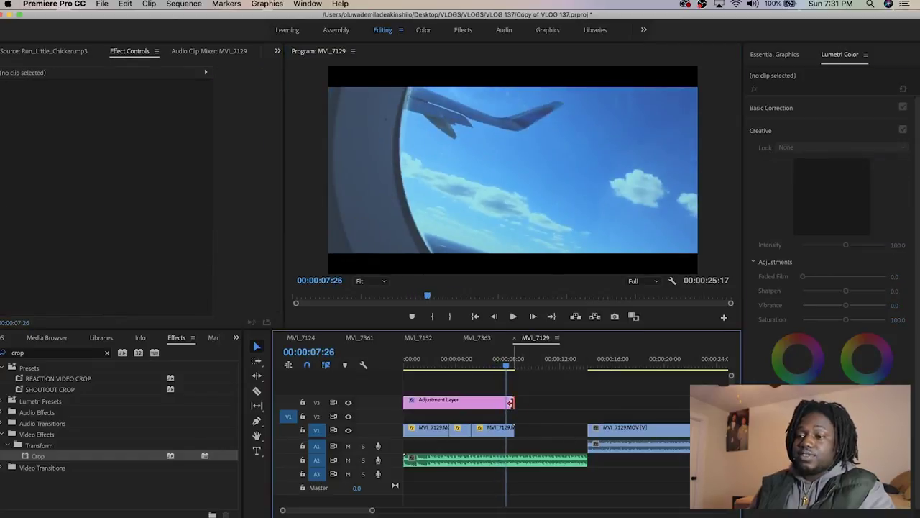
right_click(510, 401)
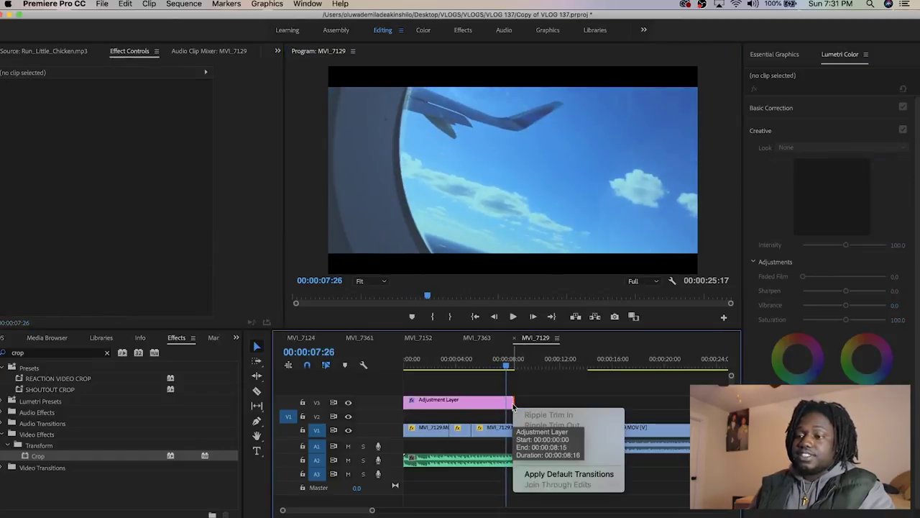
left_click(546, 473)
key("space")
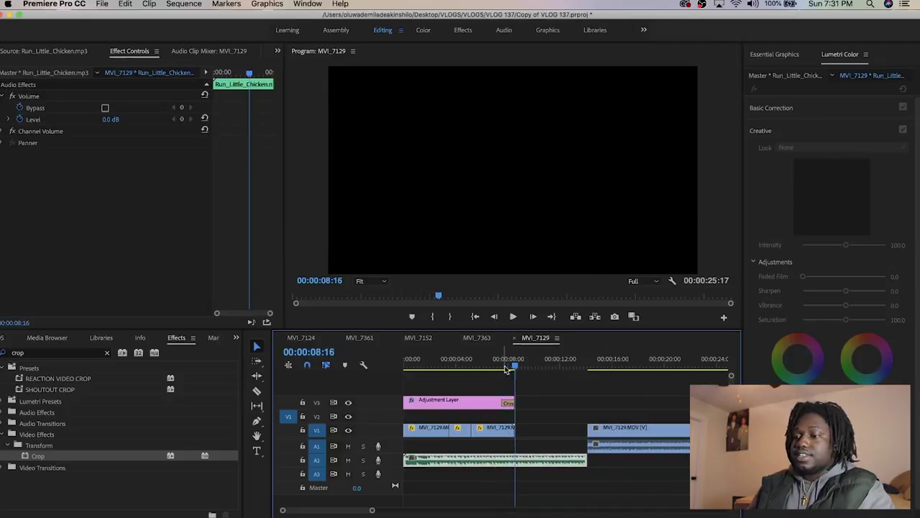